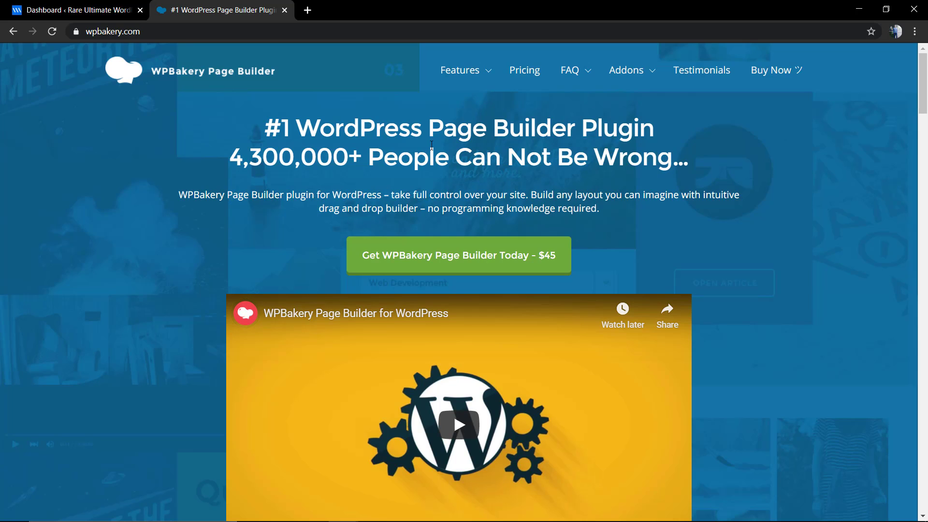
Scroll down through the wpbakery.com feature overview and footer, then back up toward the top.
mouse_move(455, 75)
scroll(78, 269, down, 8)
scroll(80, 272, down, 8)
scroll(80, 272, down, 13)
scroll(79, 273, down, 10)
scroll(79, 273, down, 6)
scroll(79, 273, down, 13)
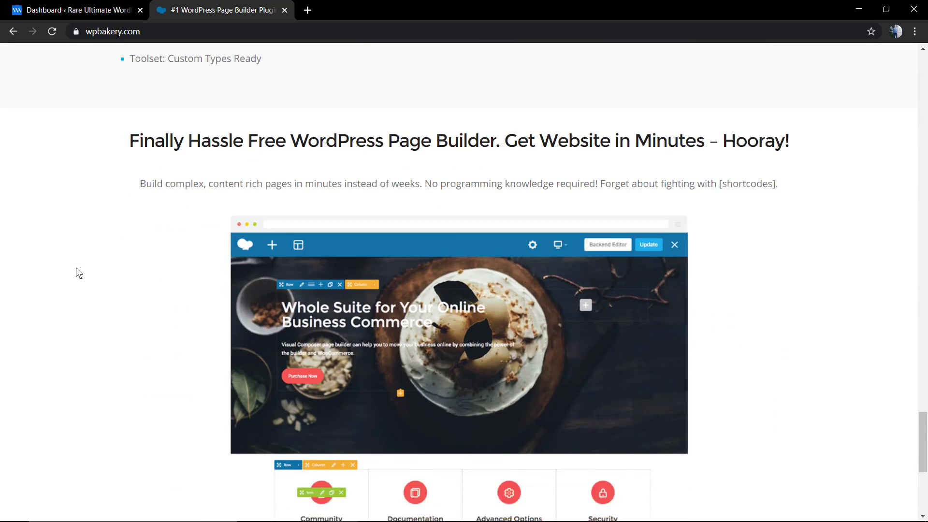
scroll(79, 273, down, 4)
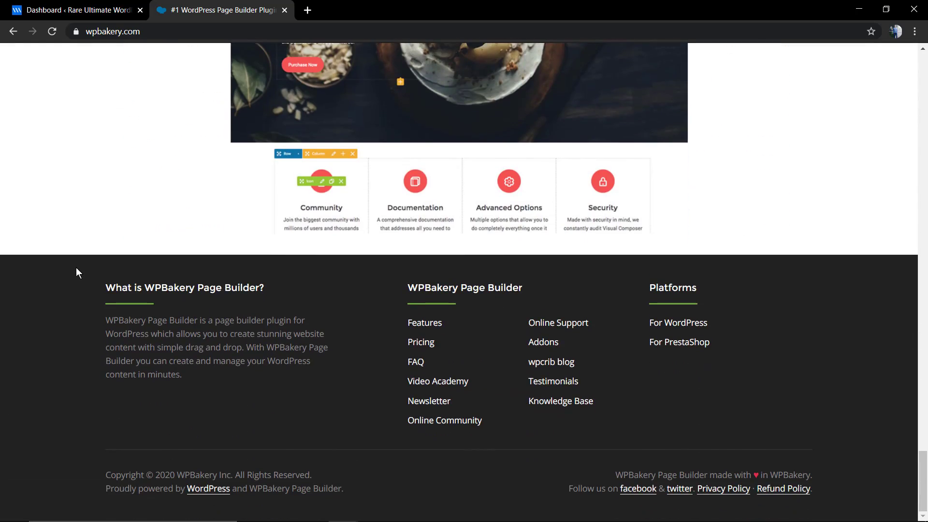
scroll(248, 300, up, 20)
scroll(247, 301, up, 15)
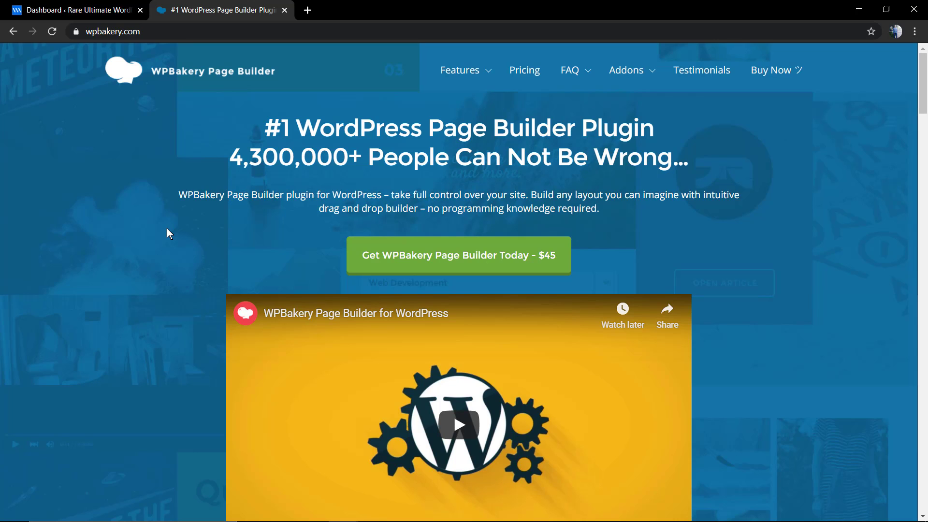
Return to the WordPress admin and start a new page from Pages > Add New.
click(97, 10)
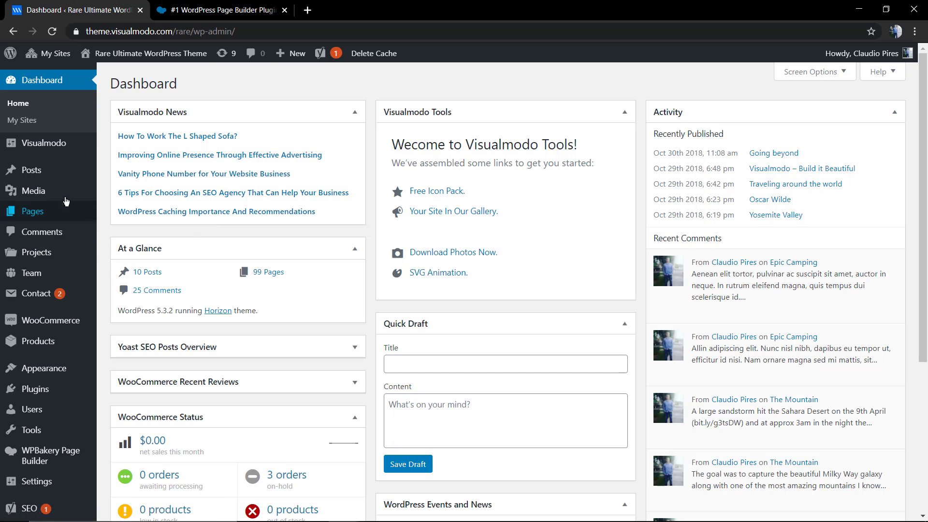
mouse_move(53, 213)
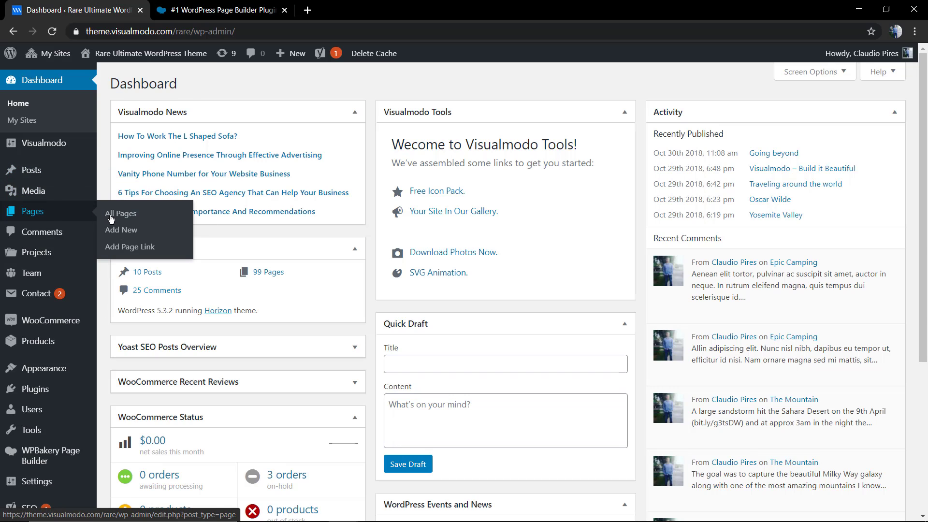
click(128, 235)
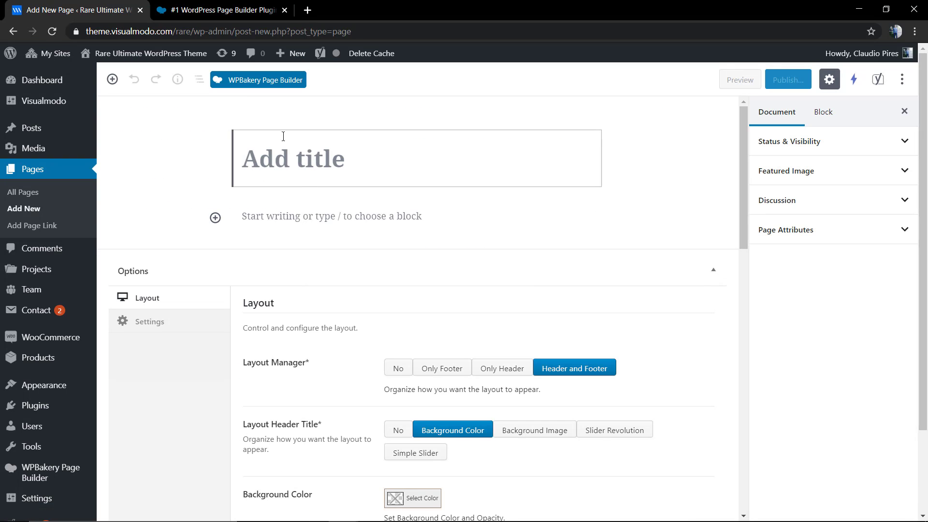
Switch the new page to the WPBakery backend editor and show the Add Element catalogue.
click(252, 85)
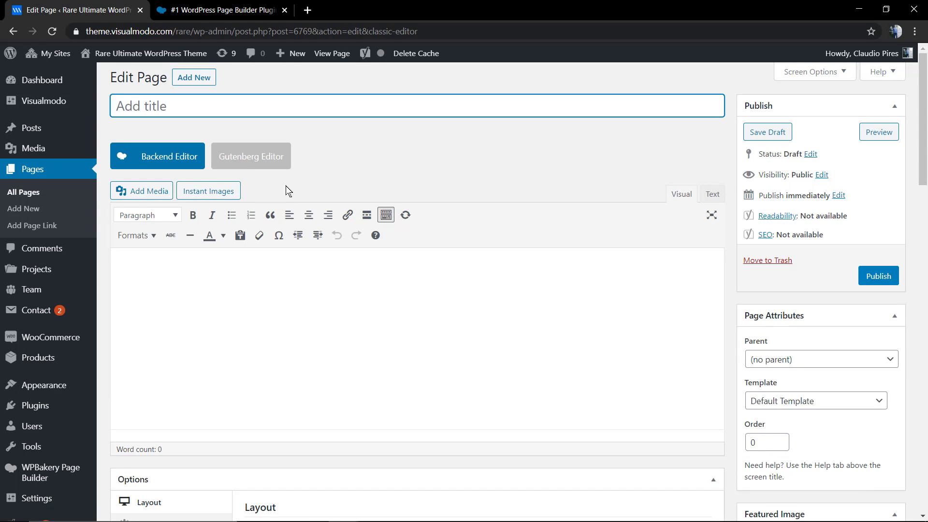
click(187, 156)
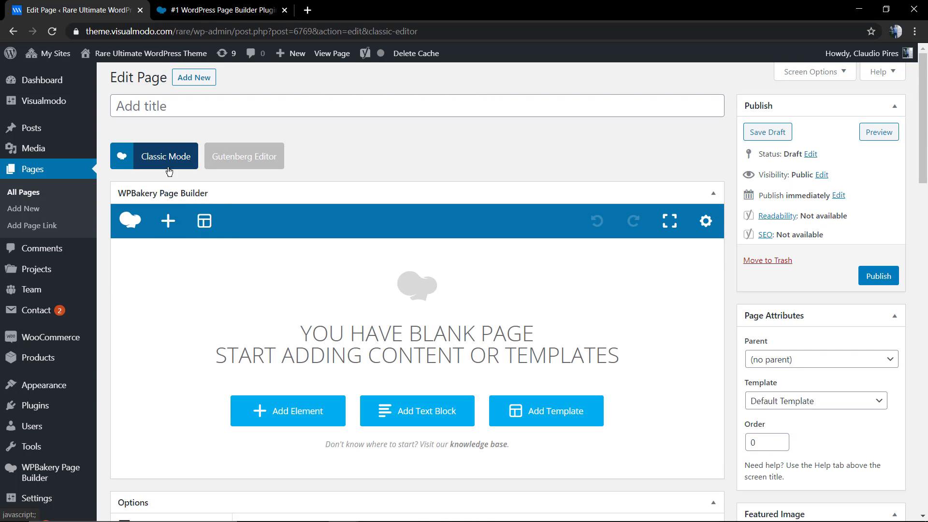
click(168, 221)
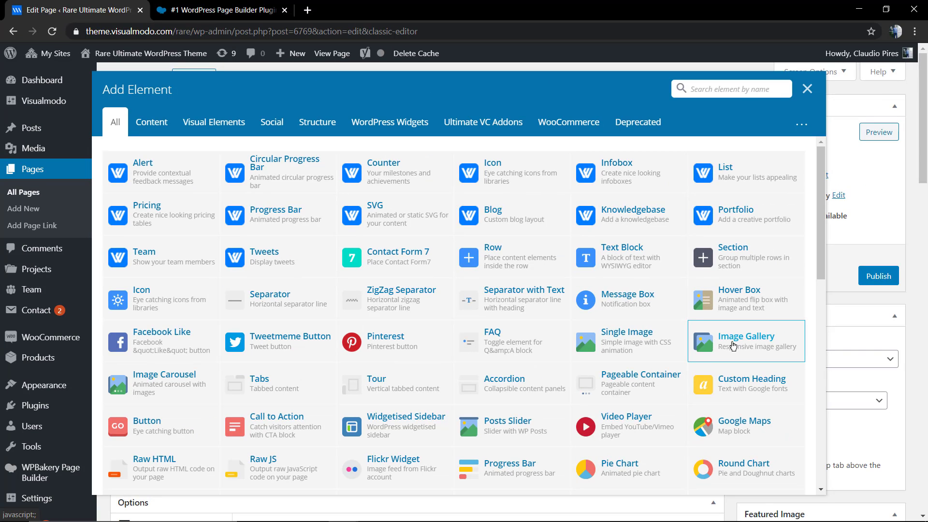
Add an Image Gallery element and retype its widget title as 'Gallery'.
click(733, 345)
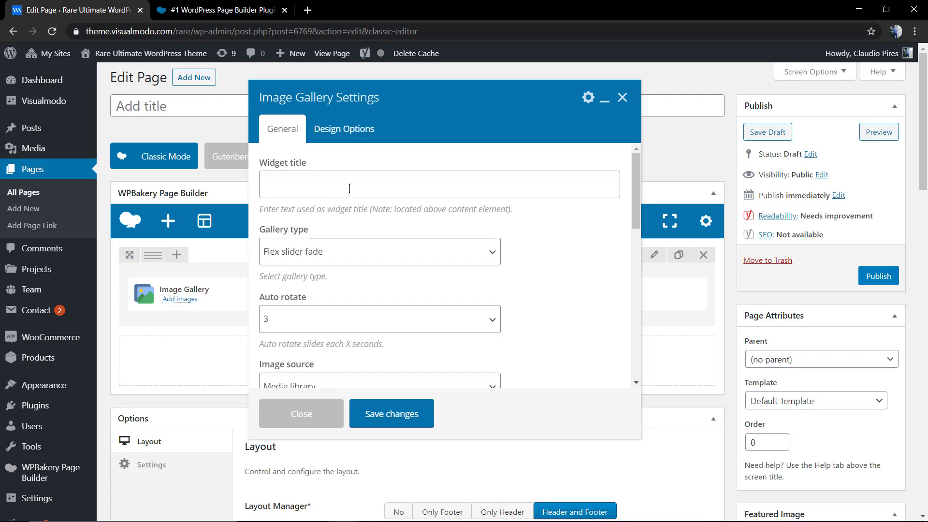
click(349, 188)
mouse_move(1, 108)
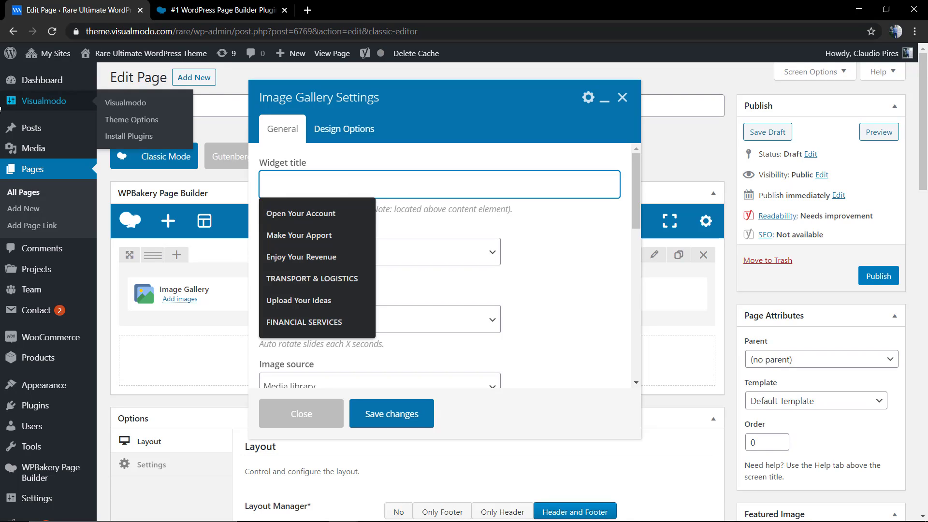
text(gALLERY)
double_click(352, 189)
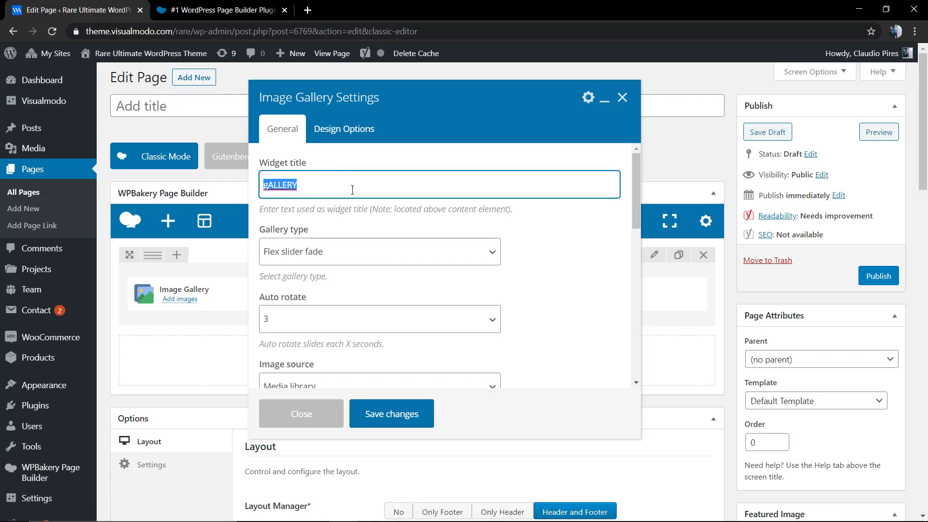
key(BackSpace)
text(Gallery)
Keep Flex slider fade as gallery type with 3-second auto rotate, then scroll to Images.
click(363, 251)
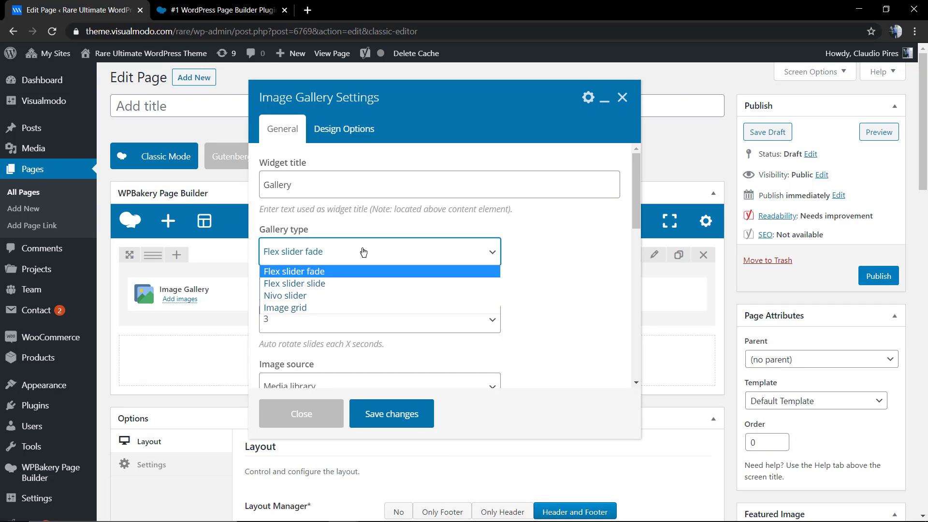
click(363, 252)
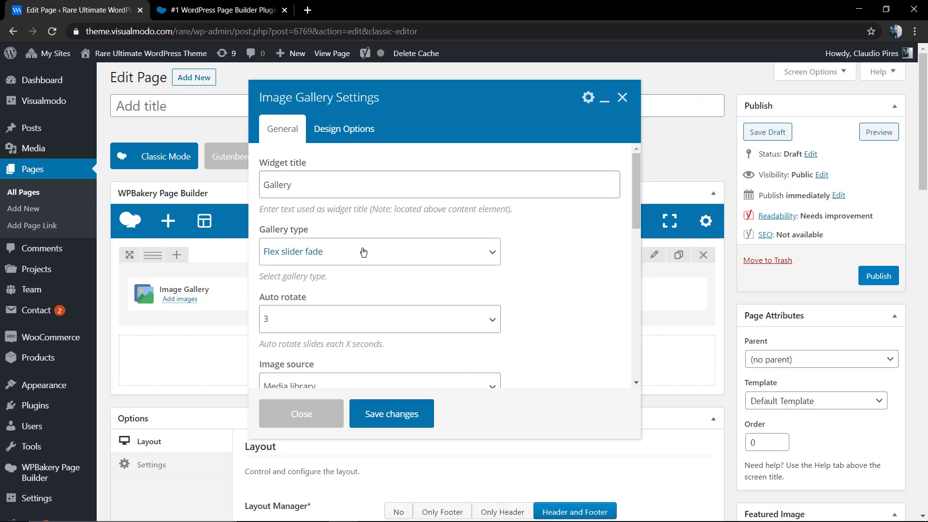
click(338, 321)
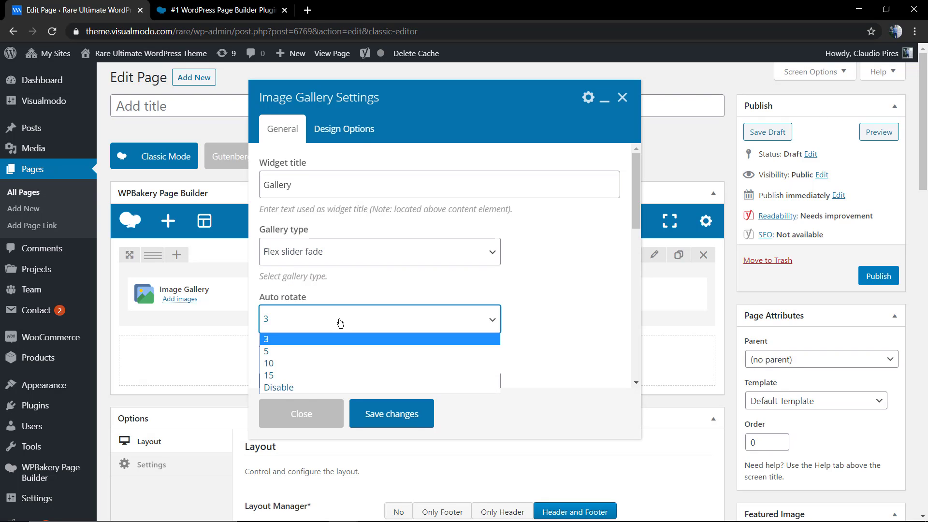
click(341, 323)
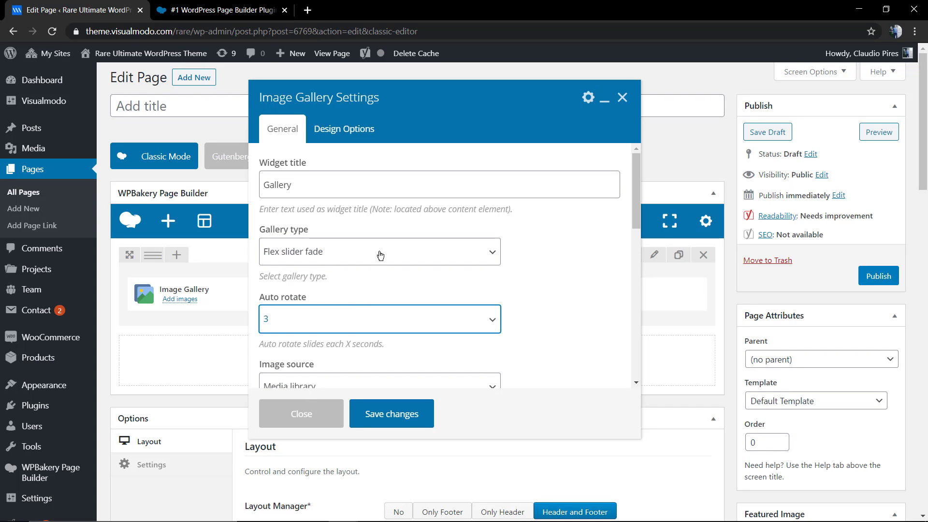
scroll(381, 250, down, 2)
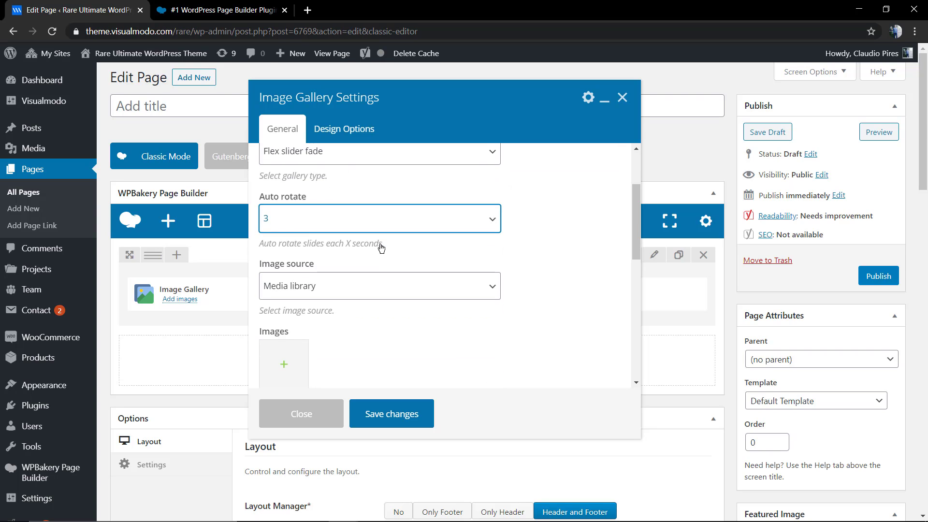
scroll(381, 247, down, 2)
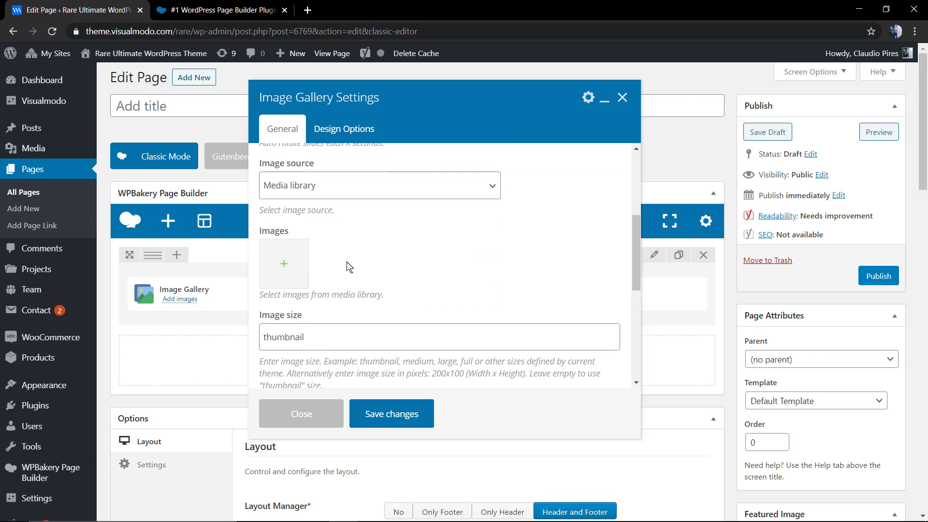
Select the three brown shoe photos in the media library for the gallery.
click(283, 267)
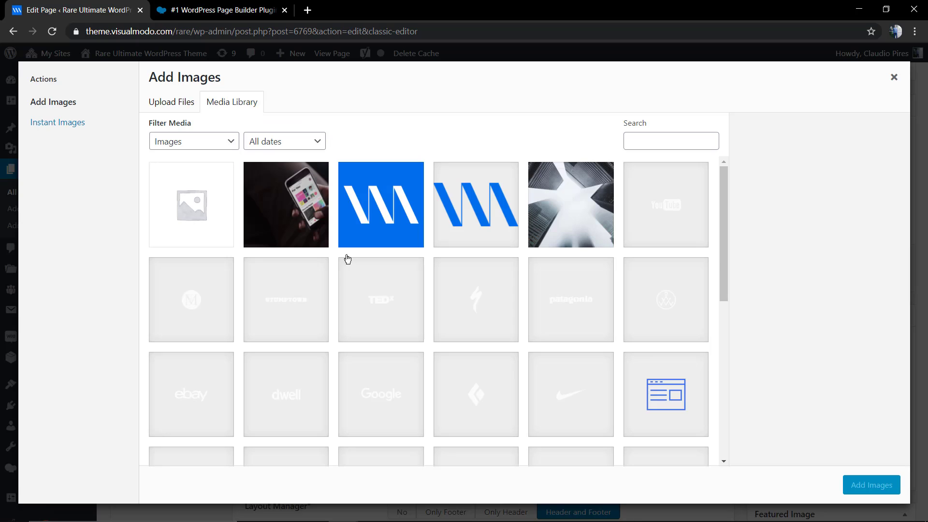
scroll(338, 266, down, 6)
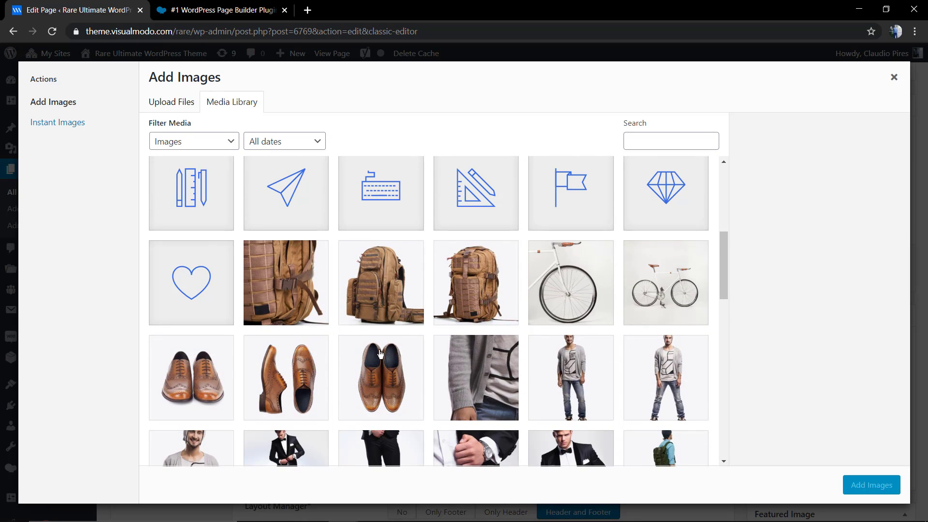
scroll(380, 354, down, 2)
click(380, 304)
click(289, 276)
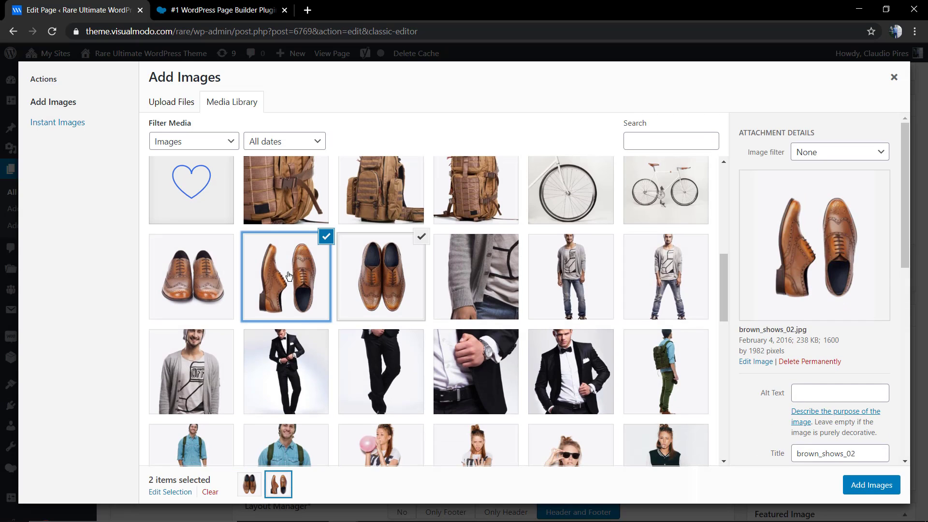
click(184, 277)
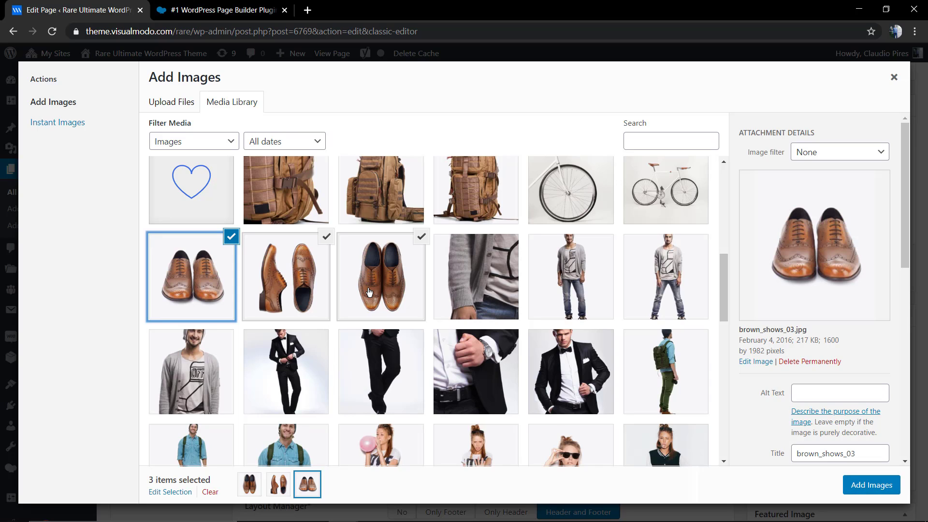
Add two grey sweatshirt photos, then deselect them so only the shoes remain.
click(460, 290)
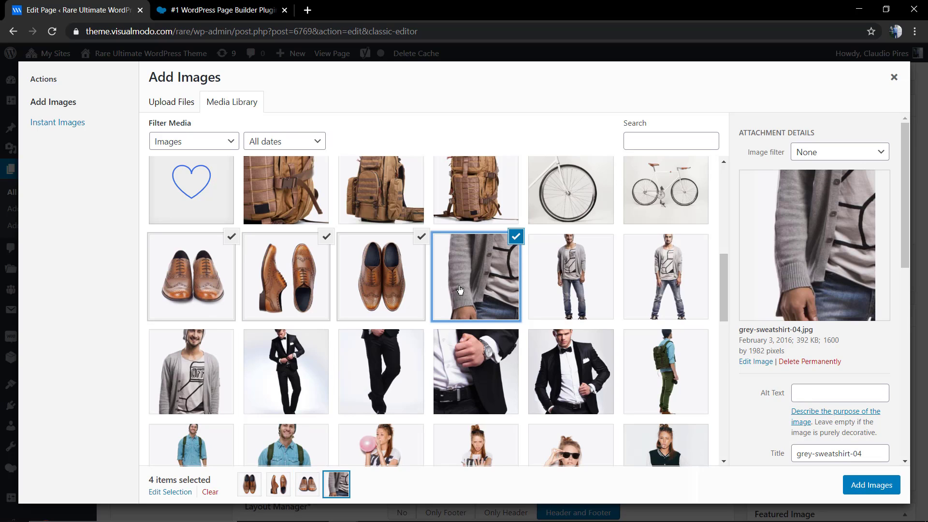
click(534, 272)
click(505, 272)
click(512, 244)
click(586, 243)
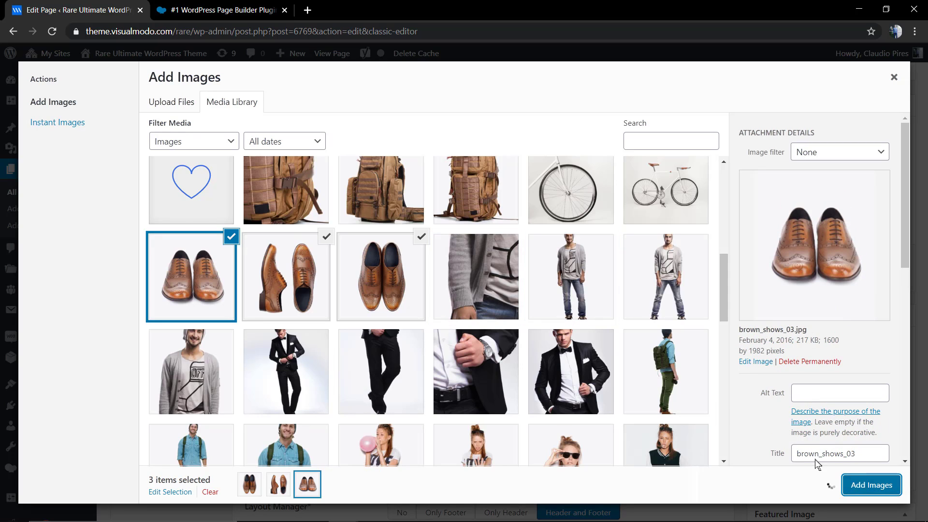
Insert the three shoe photos and change the gallery image size from thumbnail to 'full'.
click(847, 485)
scroll(432, 274, down, 2)
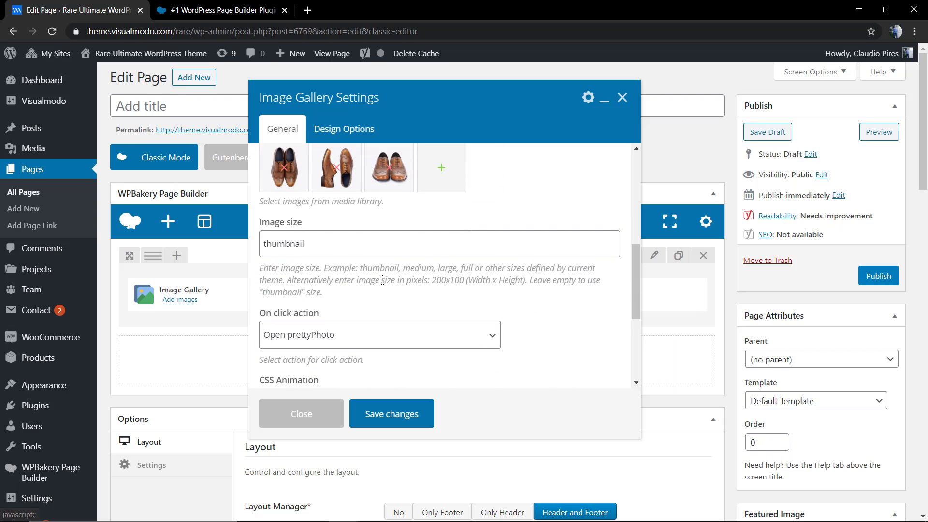
double_click(346, 243)
key(BackSpace)
text(full)
Keep Open prettyPhoto as the on-click action and save the gallery settings.
click(365, 330)
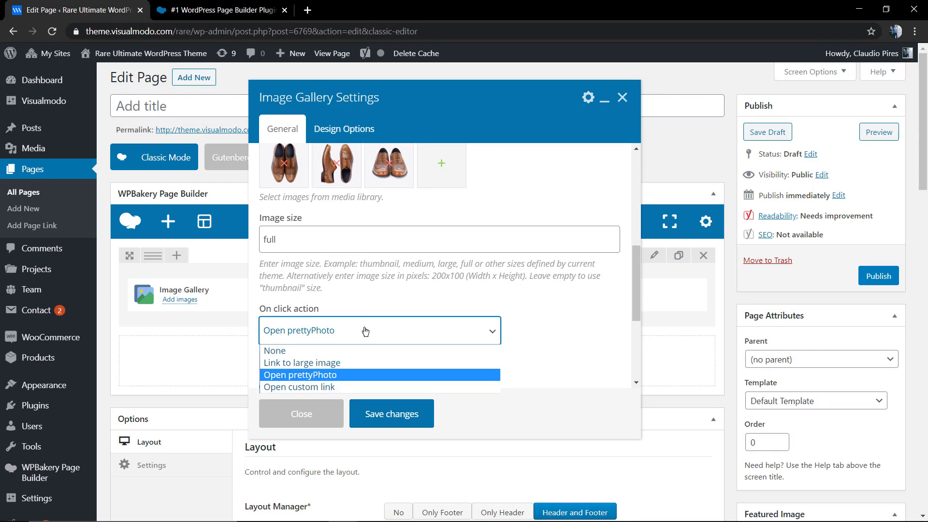
click(365, 331)
scroll(363, 329, down, 2)
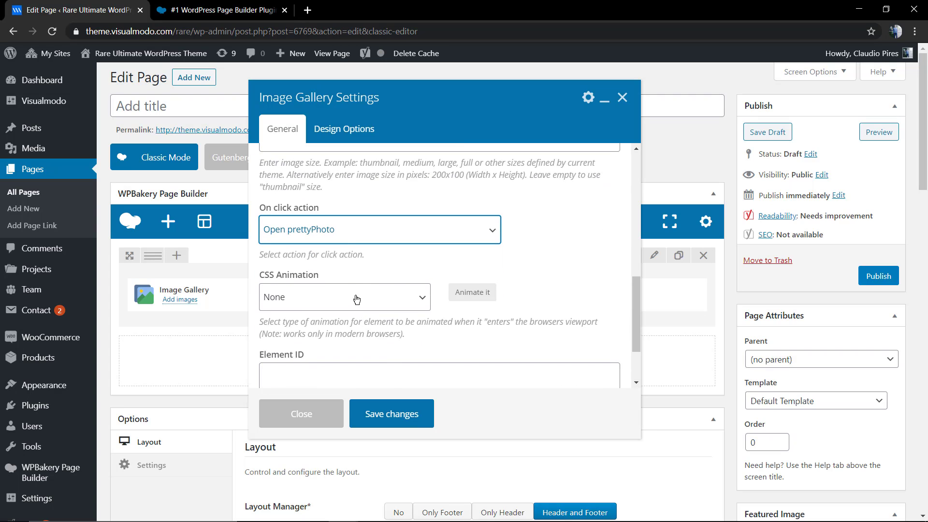
scroll(361, 282, down, 5)
click(391, 413)
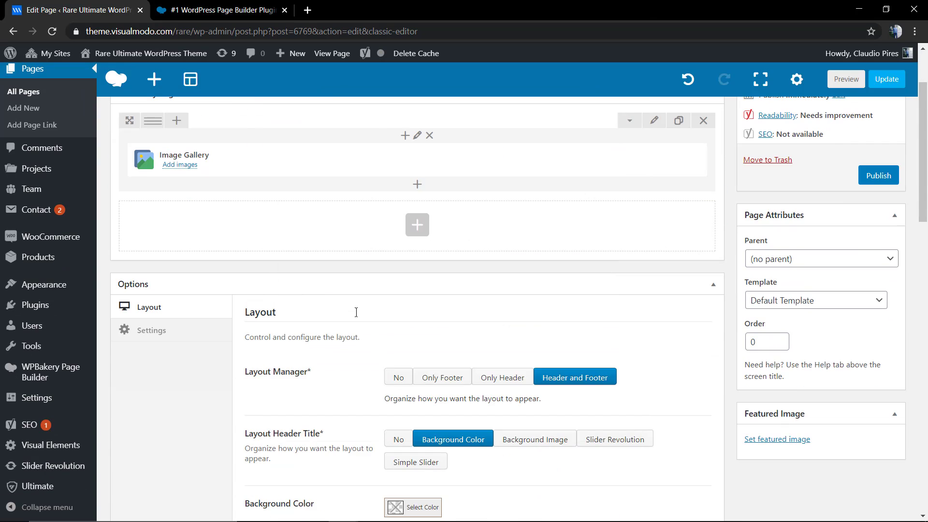
scroll(300, 305, up, 3)
mouse_move(164, 255)
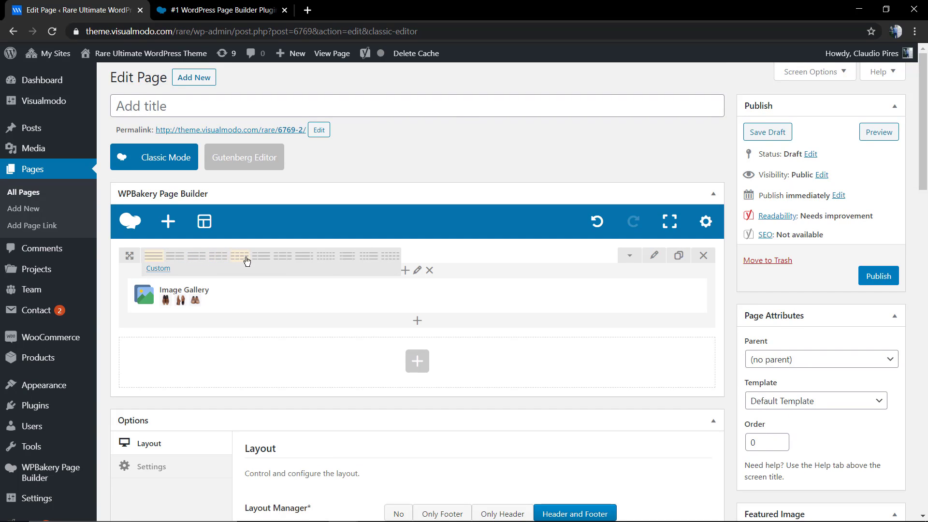
Split the row 1/6+4/6+1/6, move the gallery to the middle, and pad the row 50px top and bottom.
click(346, 261)
drag(145, 296, 382, 289)
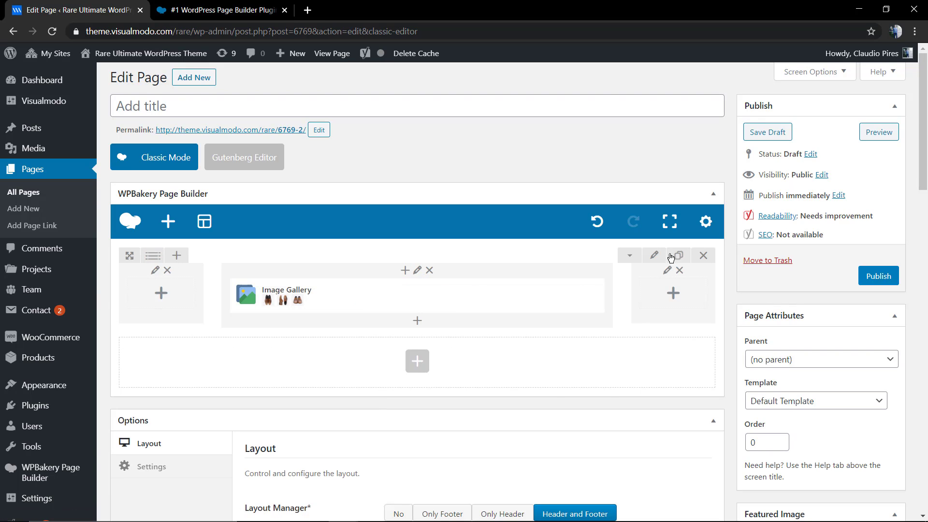
click(654, 255)
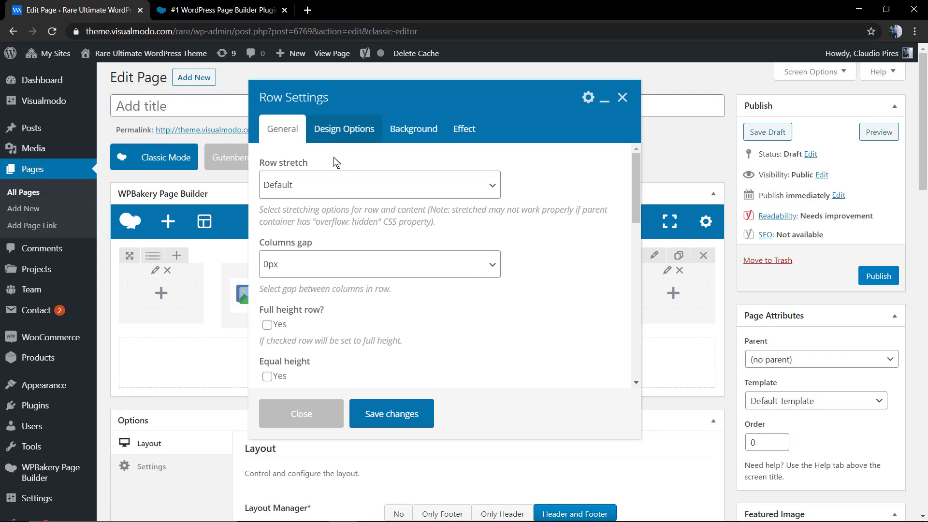
click(344, 130)
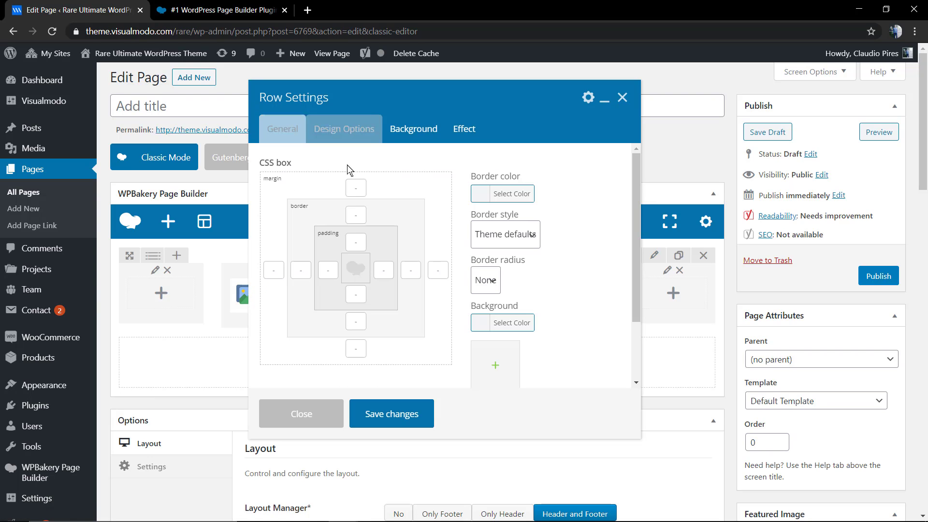
click(356, 240)
text(50)
click(356, 294)
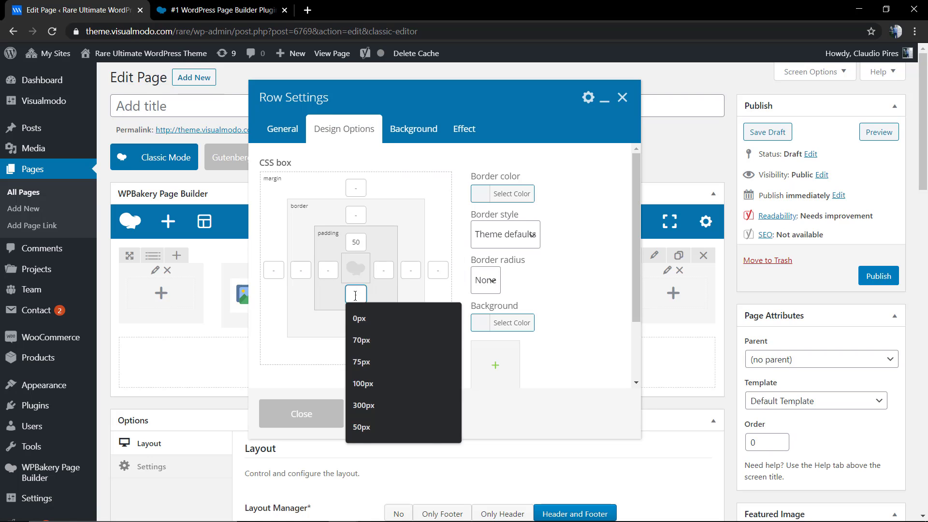
text(50)
click(390, 407)
click(390, 408)
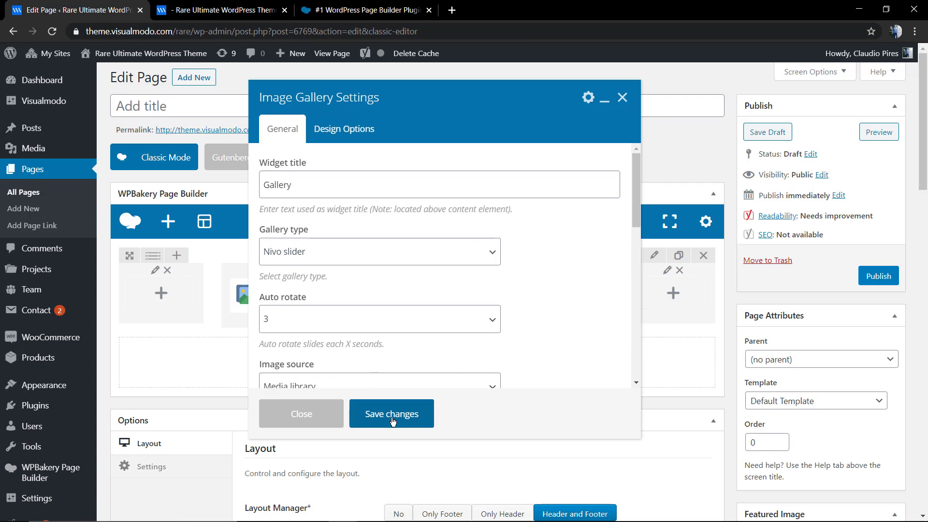
Preview the page in a new tab and scroll over the brown shoe slider gallery.
click(390, 412)
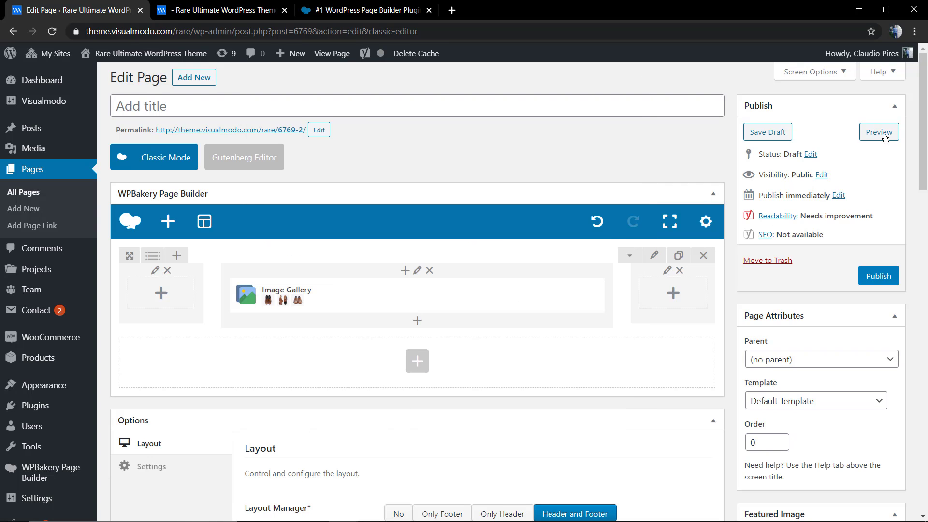
click(878, 132)
scroll(48, 213, down, 1)
scroll(67, 222, down, 5)
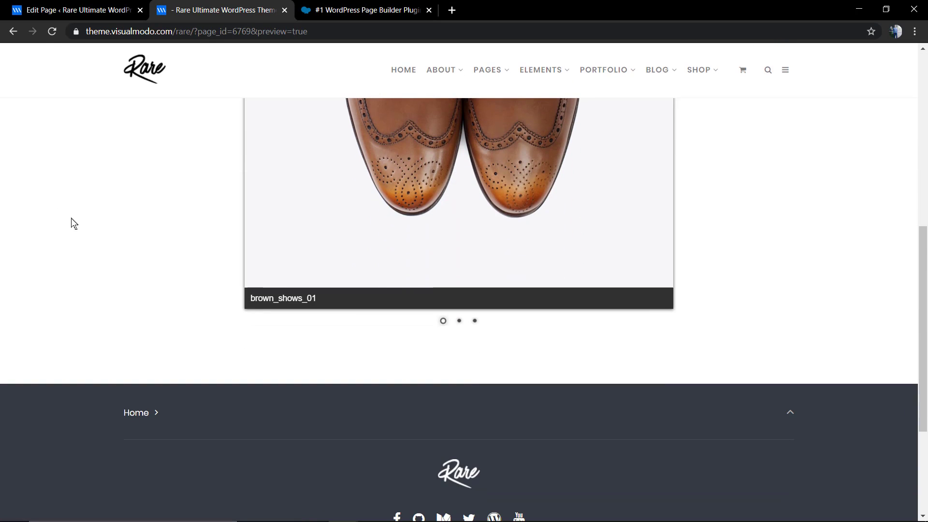
scroll(74, 224, up, 6)
scroll(74, 223, down, 4)
scroll(73, 223, up, 2)
scroll(73, 223, up, 4)
Reopen the Image Gallery settings, keeping Media library as source and 3-second auto rotate.
click(77, 10)
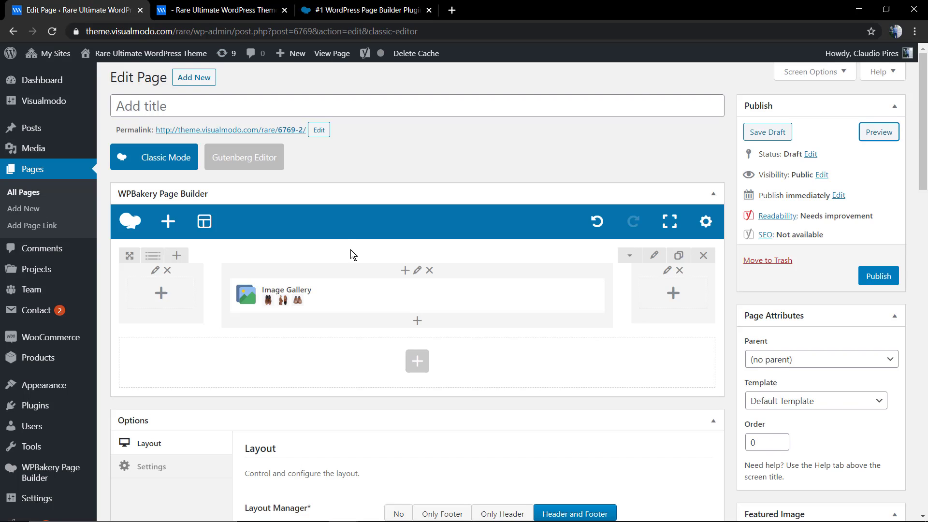
click(434, 297)
scroll(428, 295, down, 5)
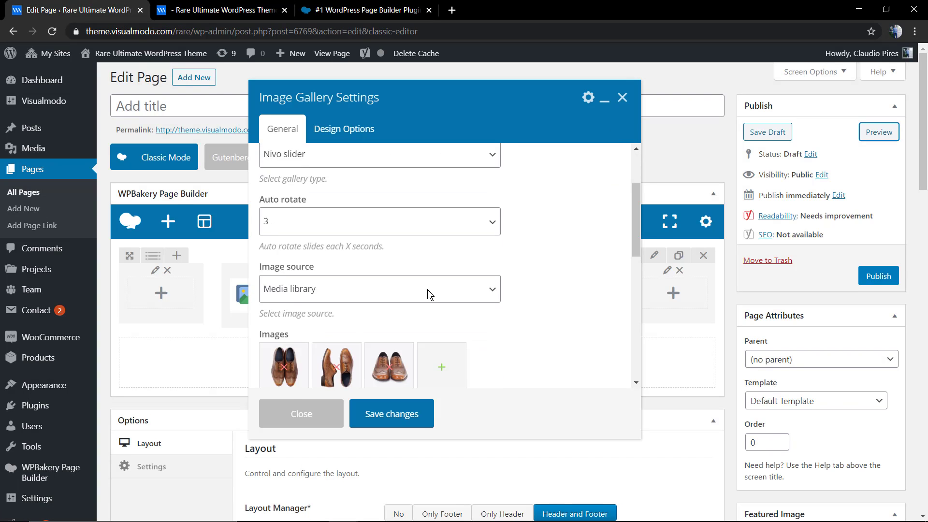
scroll(425, 297, down, 5)
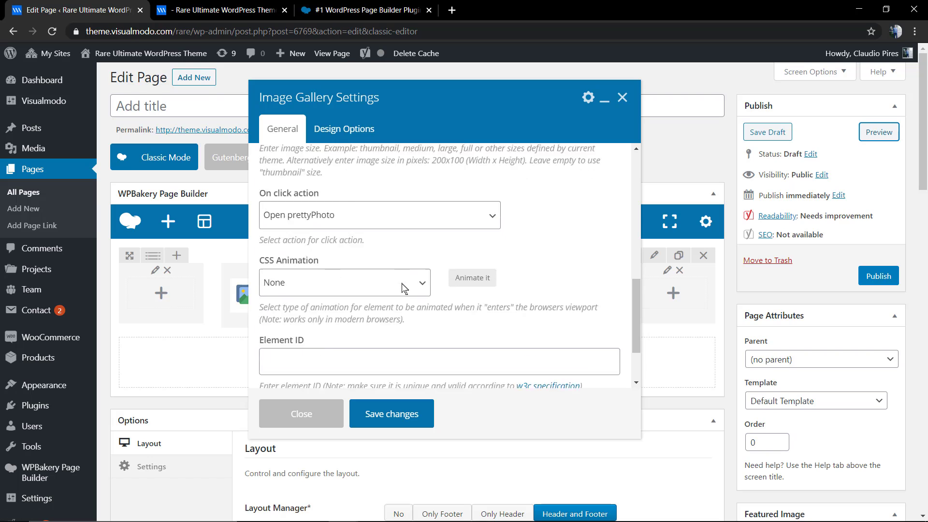
scroll(395, 283, up, 3)
scroll(396, 283, up, 5)
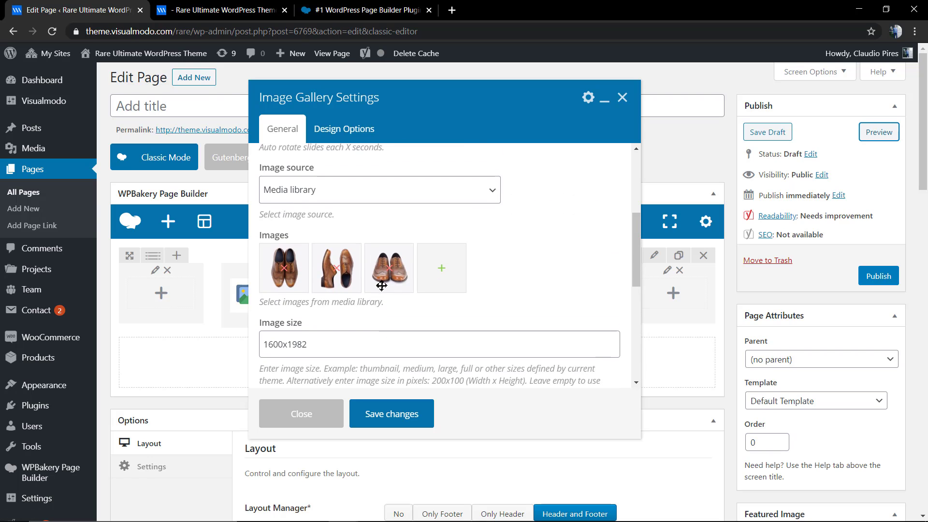
click(332, 194)
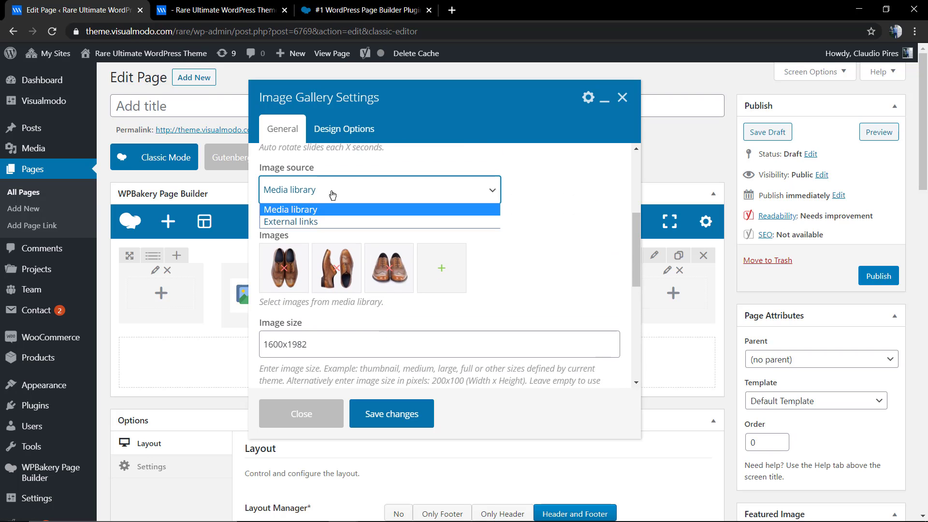
click(346, 214)
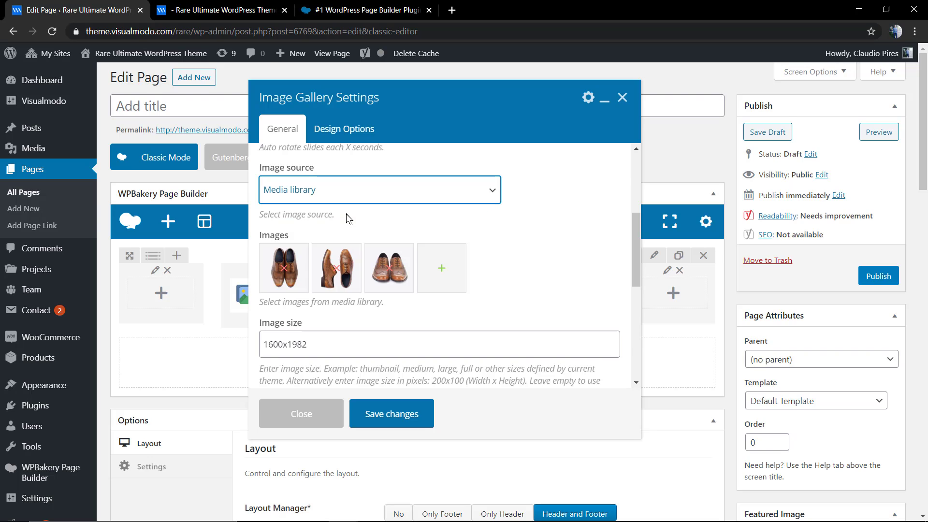
scroll(346, 224, up, 2)
click(355, 234)
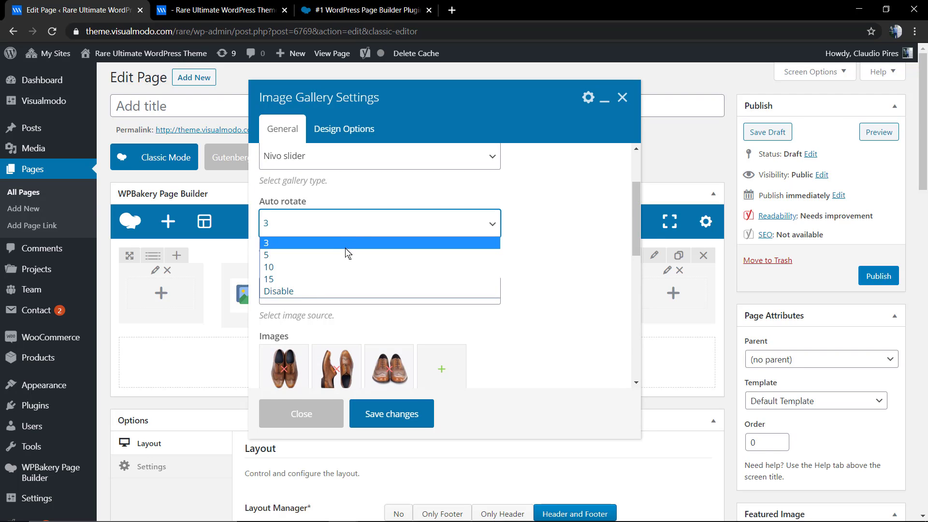
click(346, 243)
Change the gallery type to Image grid and save the settings.
scroll(341, 225, up, 2)
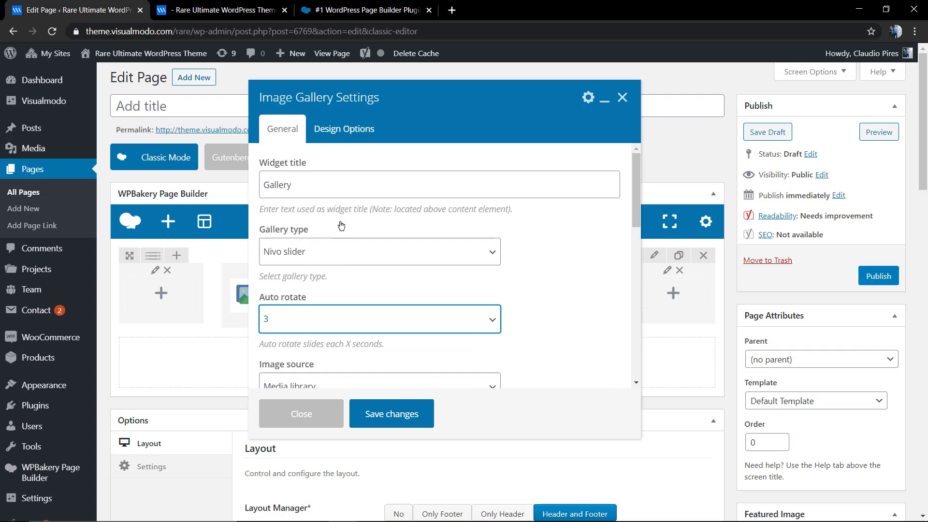
click(348, 265)
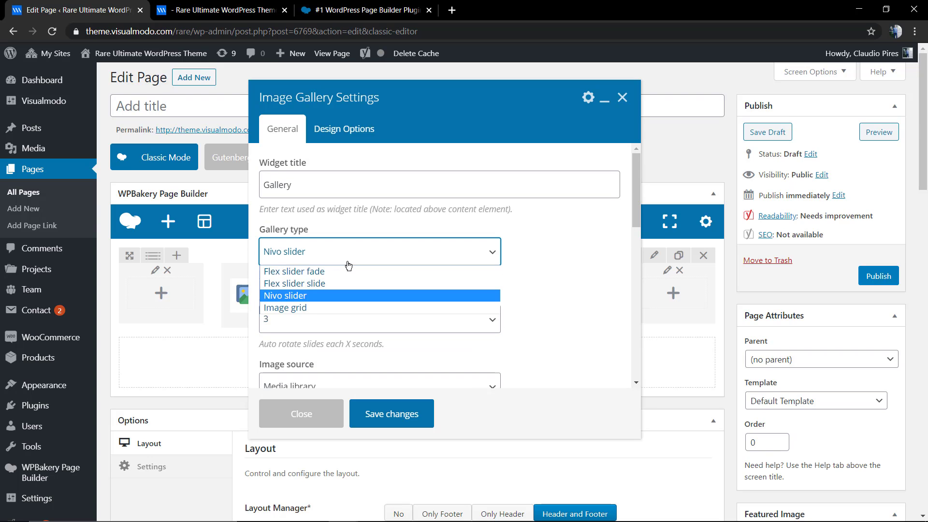
click(346, 310)
click(377, 411)
Reload the preview and scroll over the stacked shoe image grid.
click(879, 132)
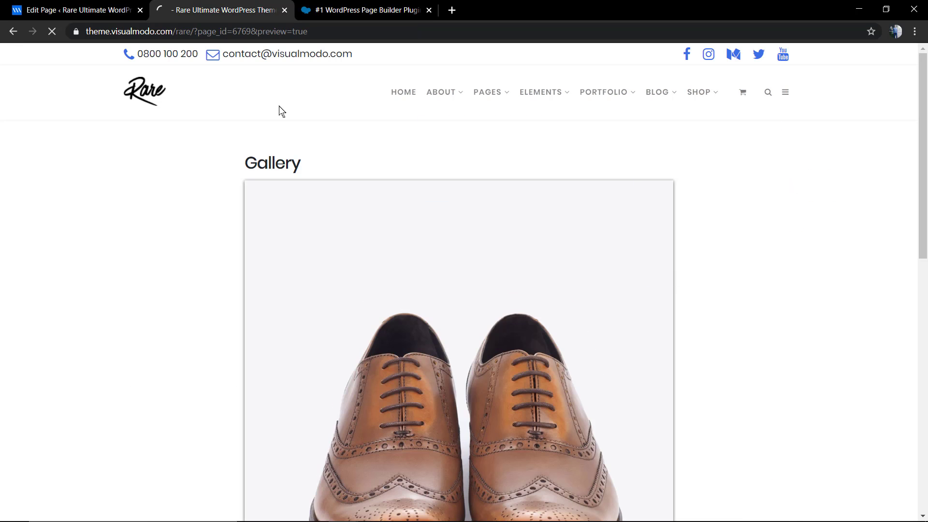
scroll(137, 173, down, 10)
scroll(138, 173, down, 5)
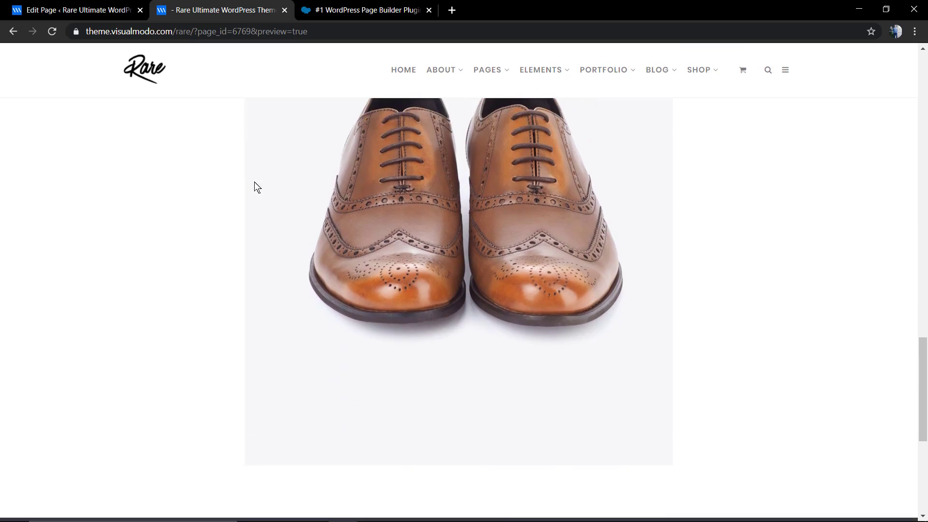
scroll(268, 189, up, 10)
Open a shoe photo in the prettyPhoto lightbox, cycle through all three images, and close it.
click(431, 197)
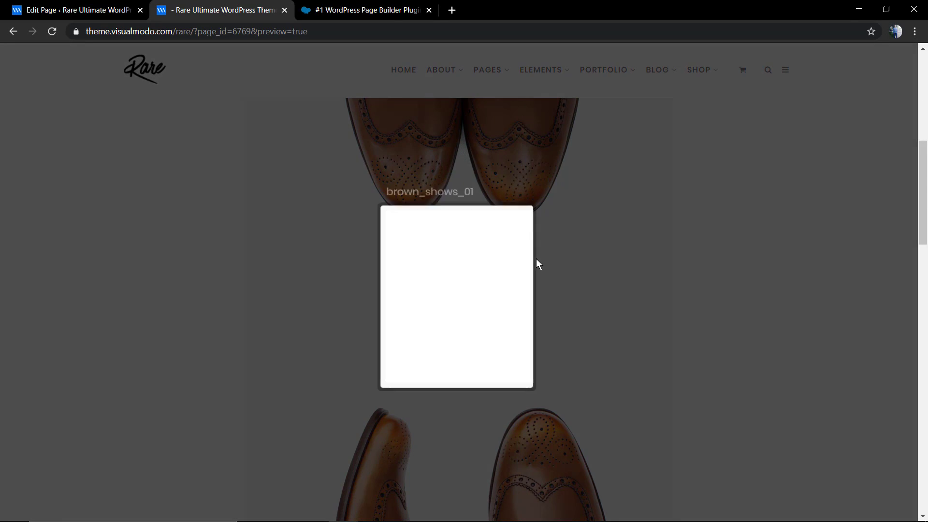
click(353, 473)
click(355, 472)
click(354, 472)
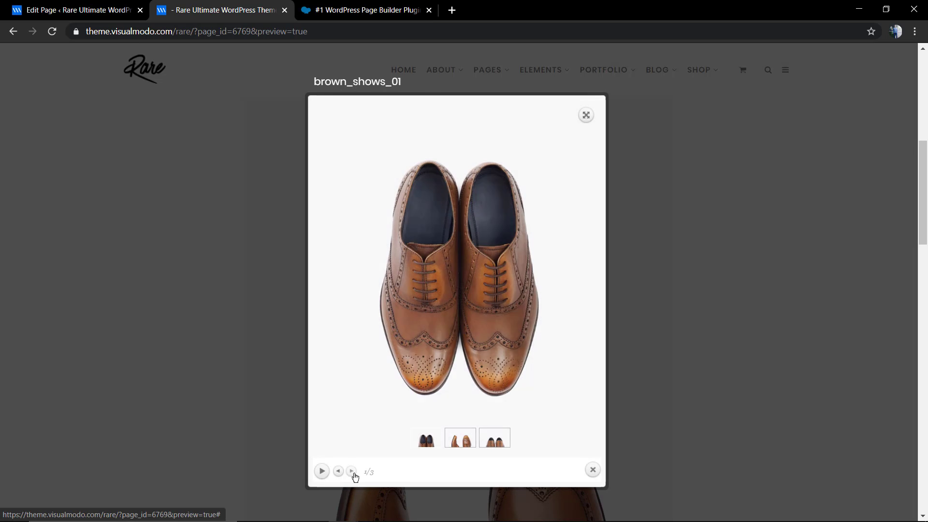
click(171, 358)
scroll(227, 252, up, 6)
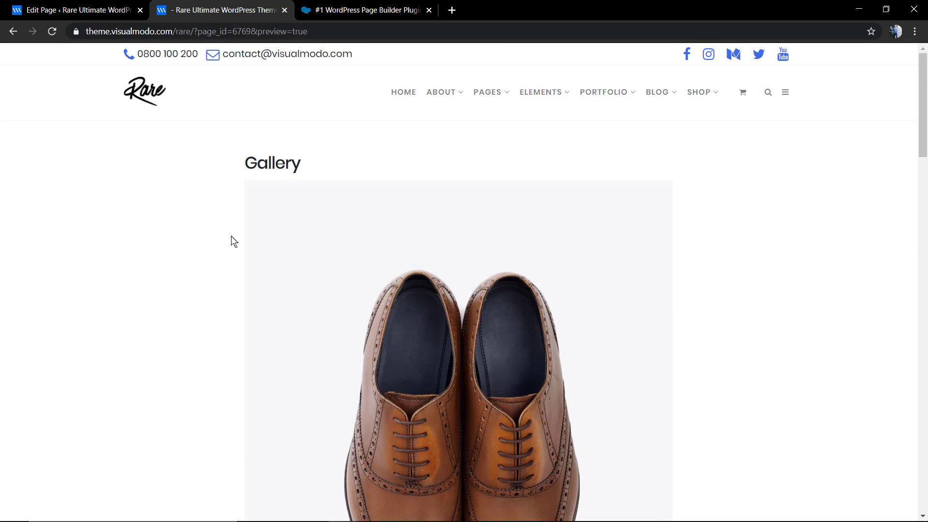
scroll(231, 244, down, 10)
scroll(231, 246, down, 15)
scroll(231, 246, up, 20)
scroll(232, 246, up, 3)
click(101, 6)
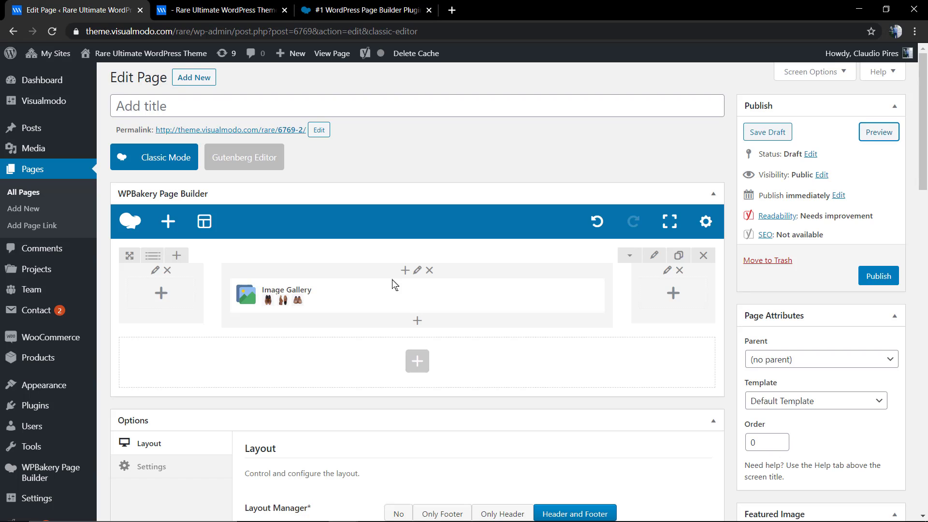
click(429, 299)
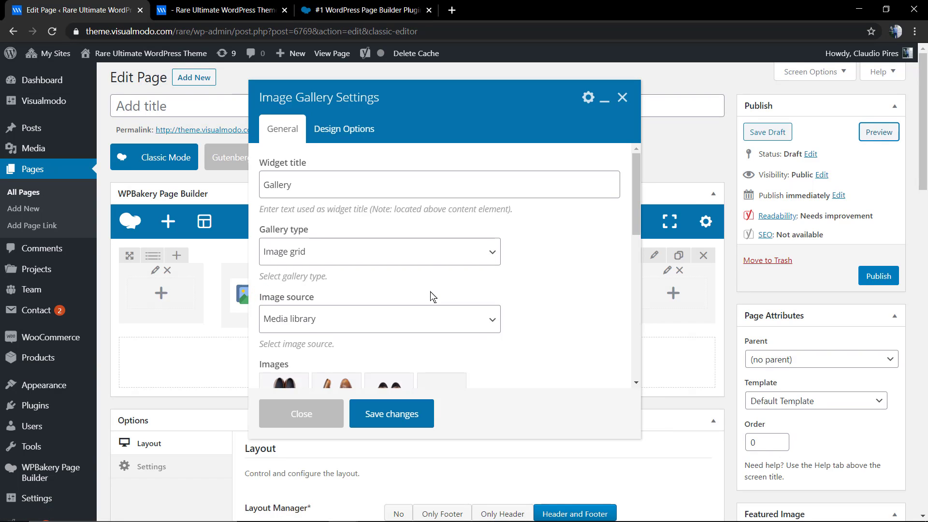
scroll(432, 297, down, 2)
scroll(431, 297, down, 7)
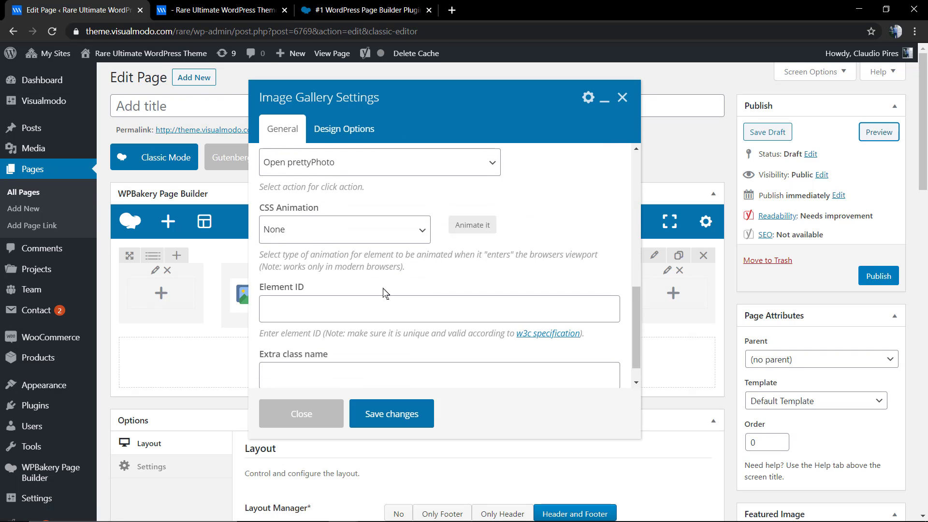
scroll(383, 292, up, 5)
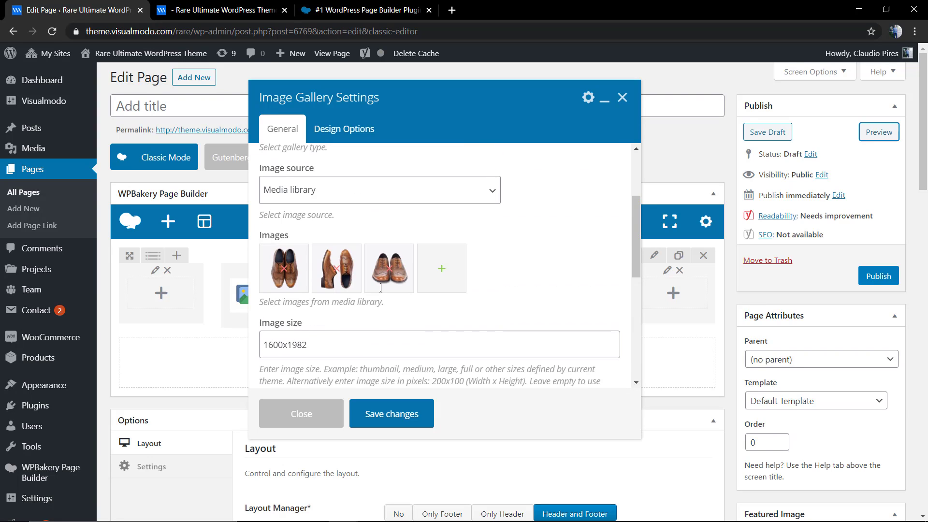
triple_click(339, 349)
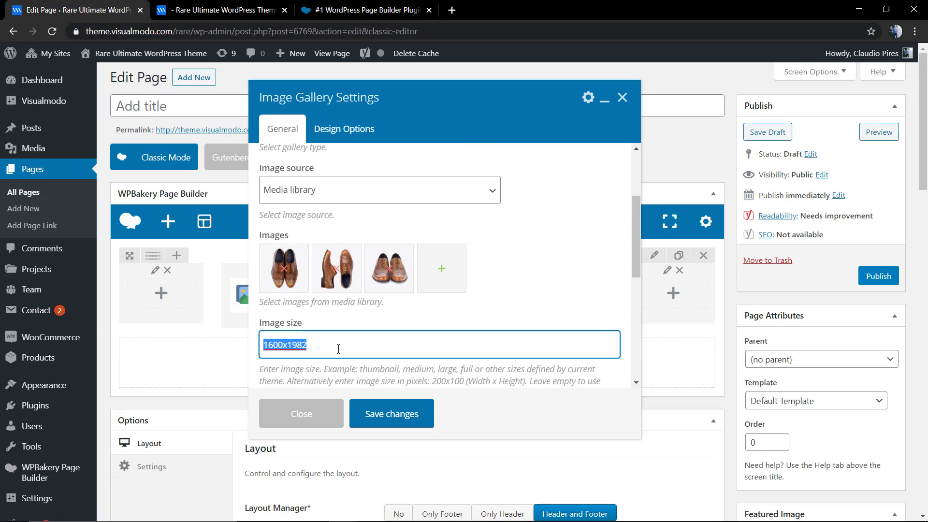
click(391, 415)
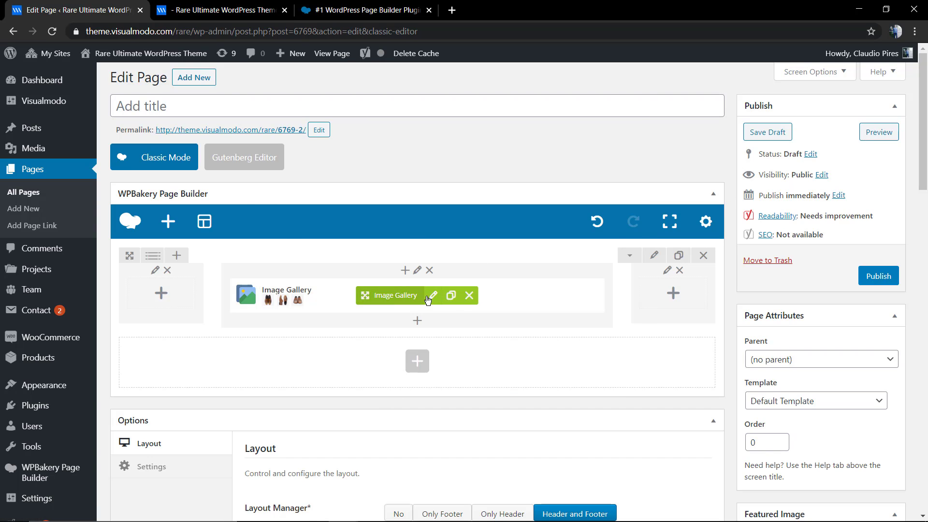
In Role Manager, set the administrator Frontend editor to Enabled and save the changes.
click(427, 300)
click(300, 414)
scroll(125, 384, down, 3)
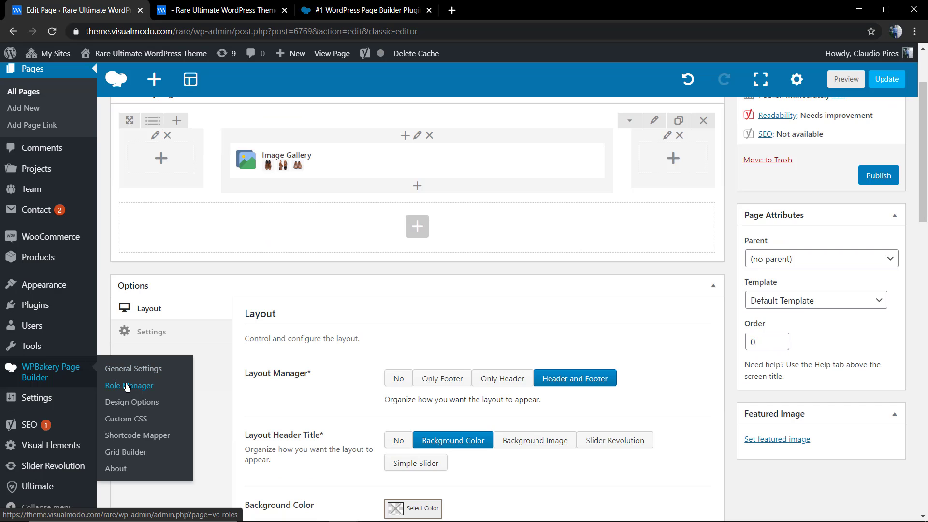
click(126, 386)
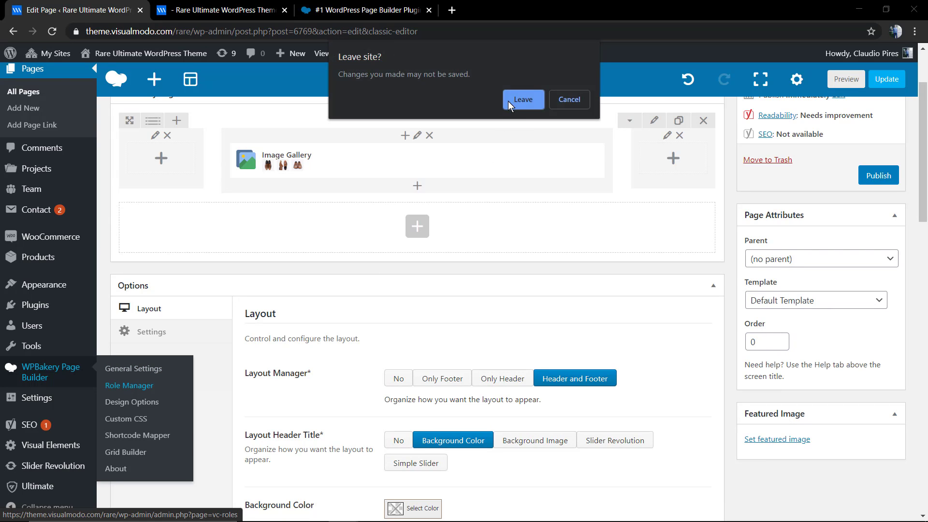
click(523, 100)
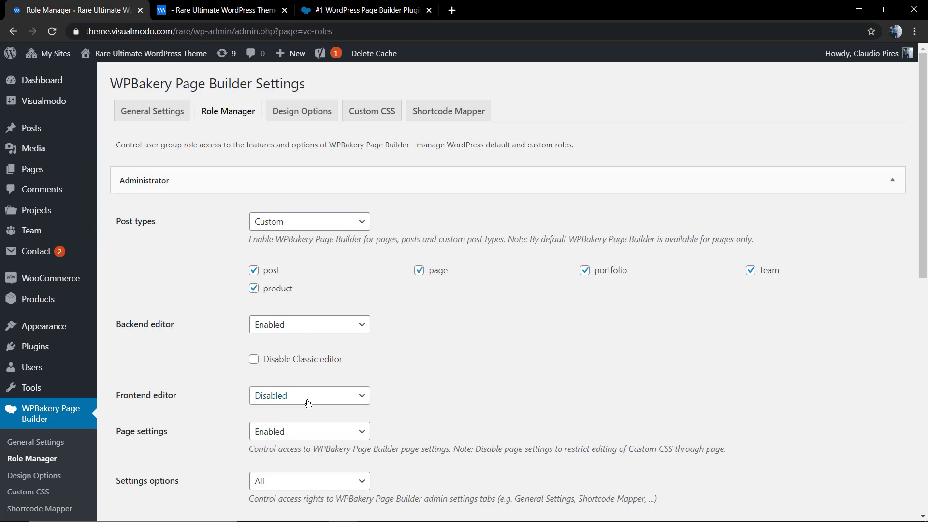
click(308, 401)
click(300, 411)
scroll(156, 372, down, 10)
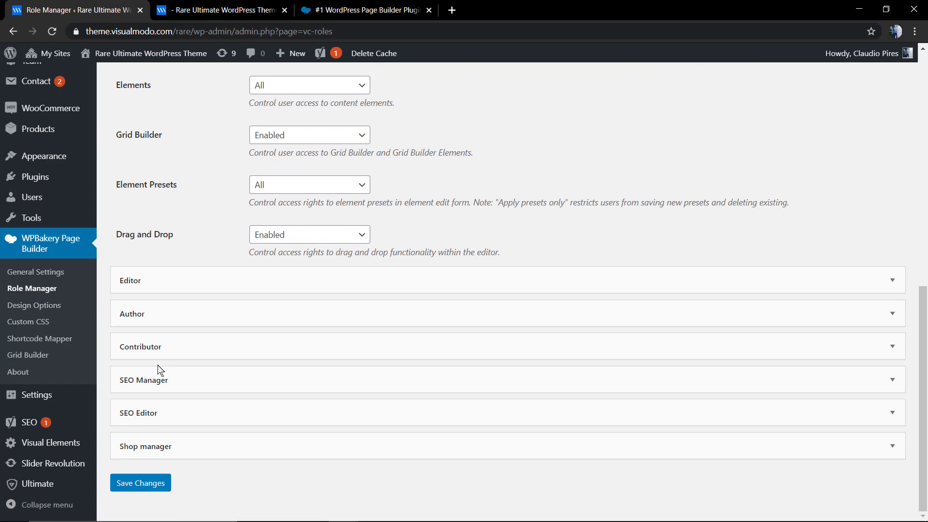
click(153, 483)
Create a new blank page via Pages > Add New.
scroll(76, 207, up, 8)
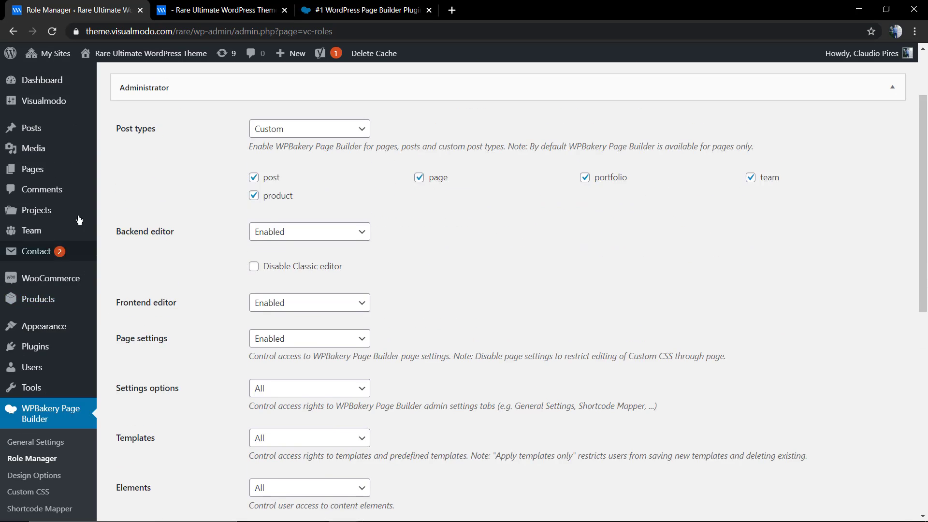
mouse_move(59, 174)
click(121, 188)
scroll(311, 192, up, 2)
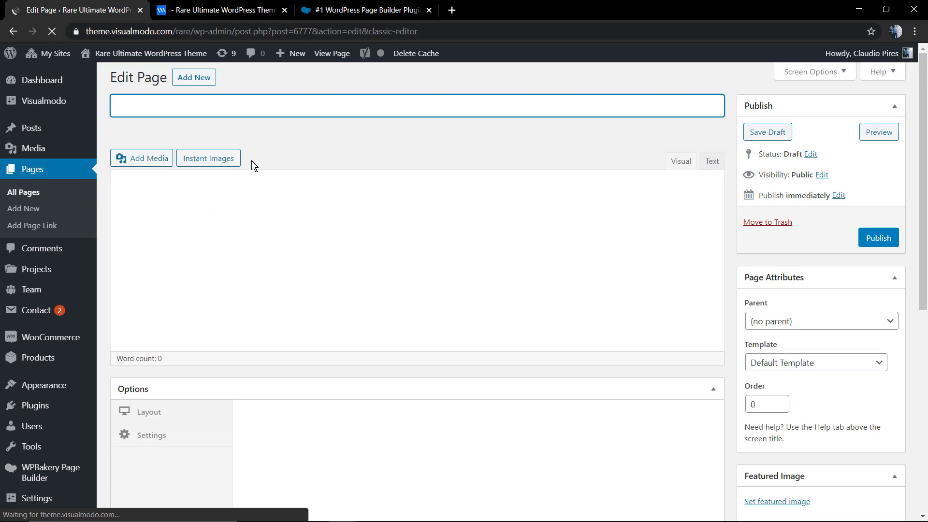
Switch the blank page to the Frontend Editor and open the Add Element catalogue.
click(260, 166)
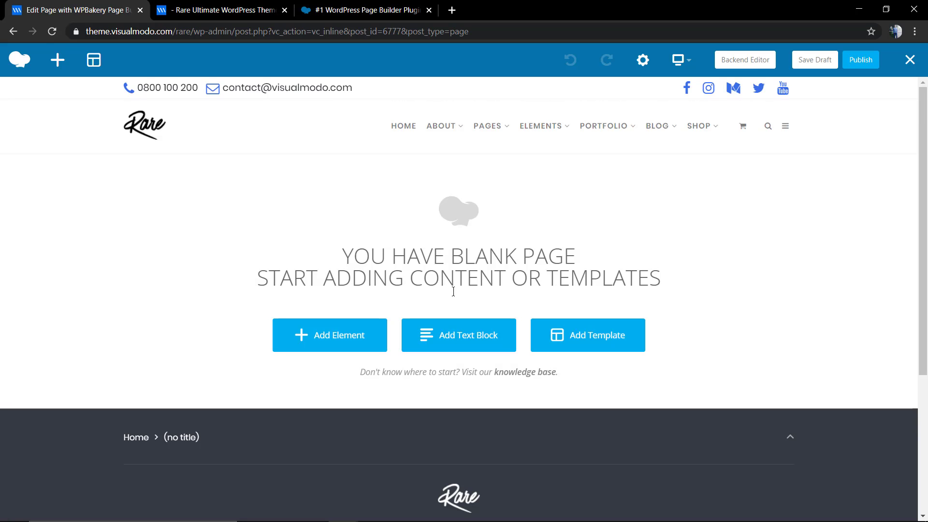
click(345, 337)
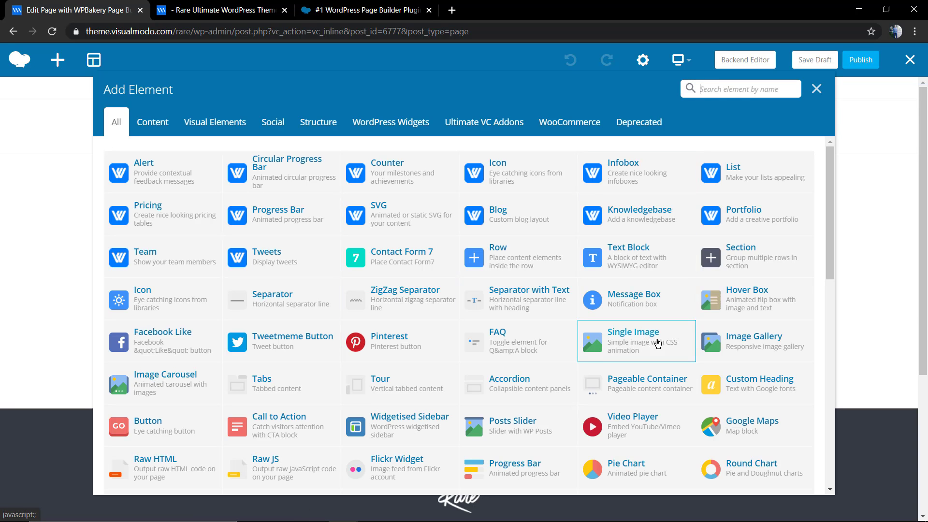
Add an Image Gallery titled 'Gallery' with gallery type Nivo slider.
click(714, 343)
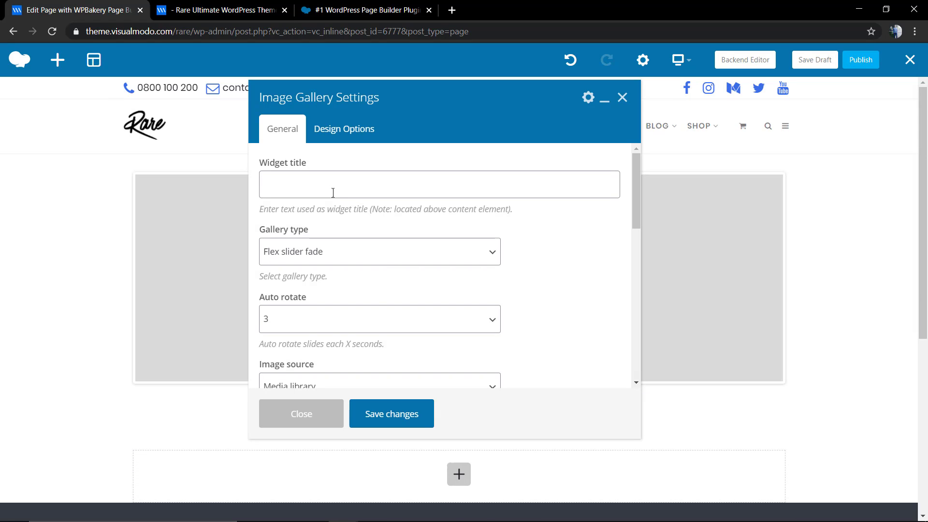
click(333, 193)
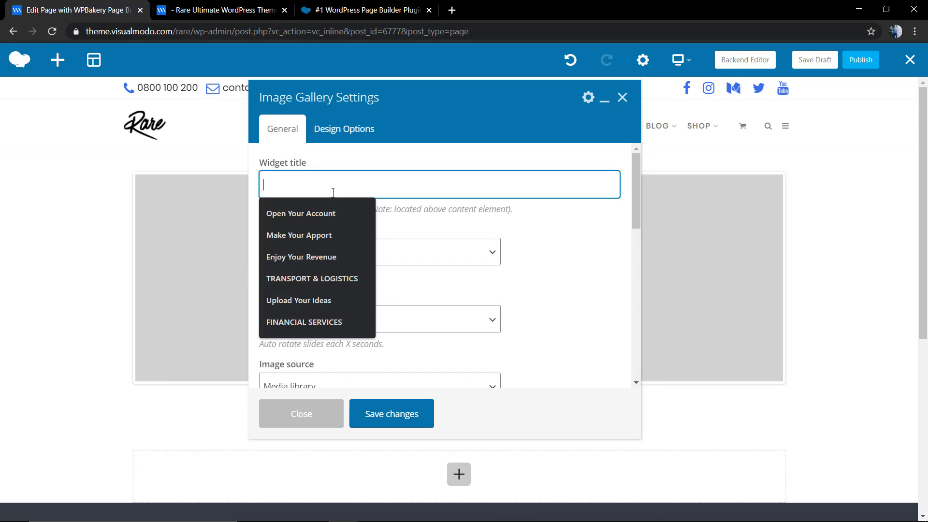
text(Gallery)
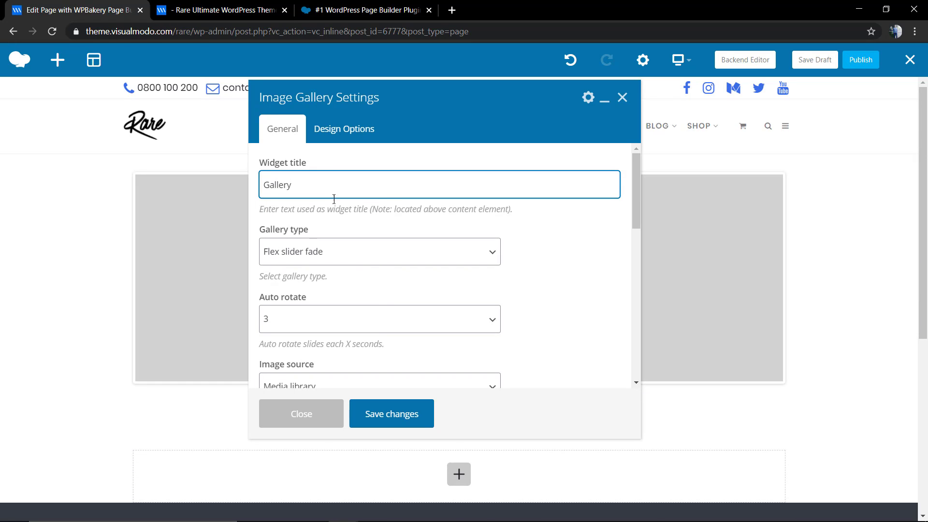
click(354, 261)
click(347, 295)
scroll(329, 319, down, 2)
scroll(296, 330, down, 2)
Insert three photos of the woman from the Media Library, including the sunglasses and balloon shots, and save.
click(293, 273)
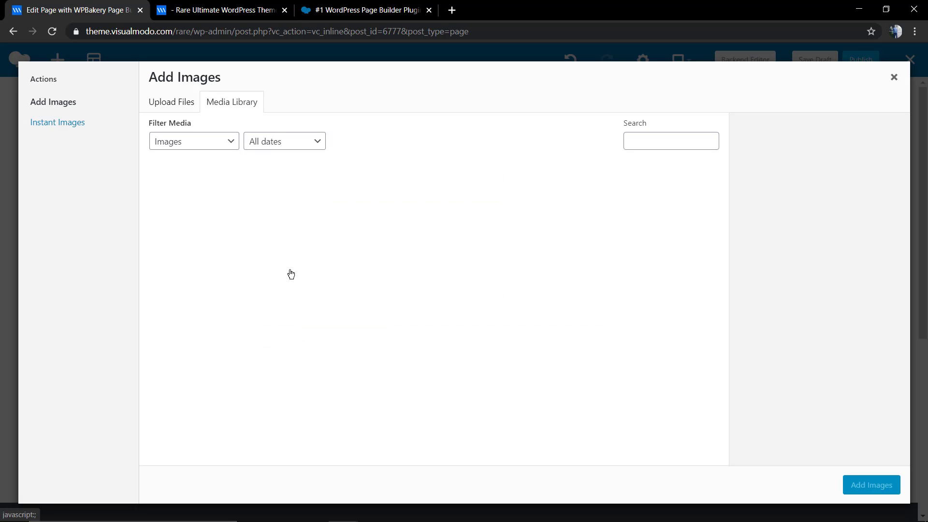
scroll(359, 296, down, 8)
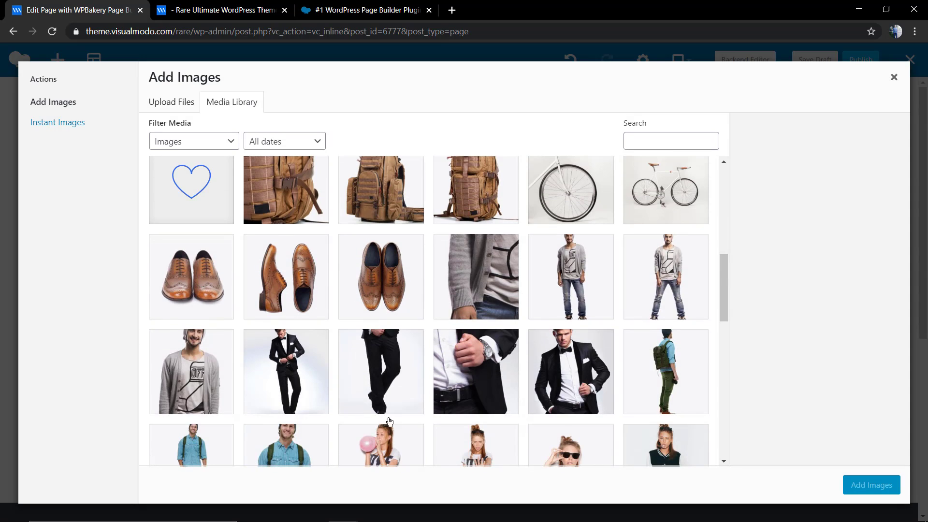
scroll(290, 391, down, 4)
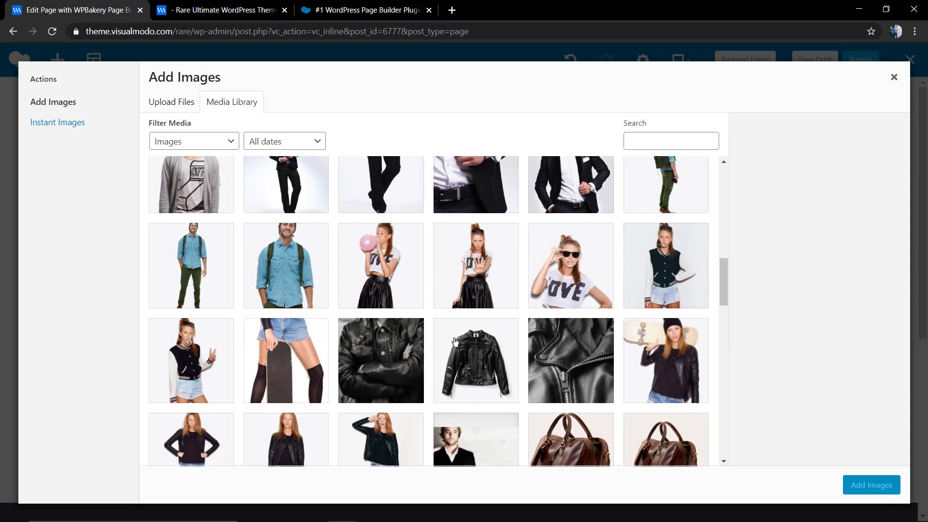
click(586, 264)
click(479, 268)
click(394, 276)
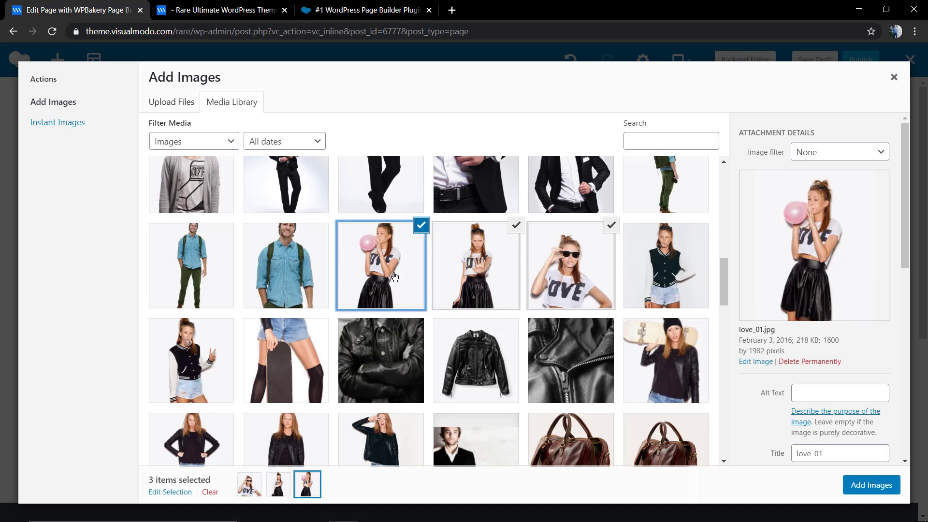
click(863, 494)
click(399, 421)
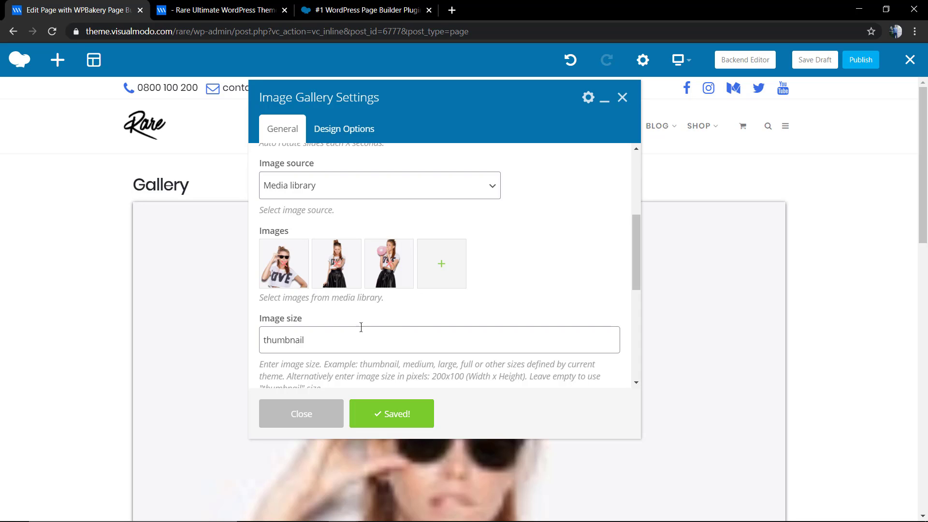
Change the gallery image size from thumbnail to 'full' and save.
scroll(363, 330, down, 2)
click(330, 235)
double_click(330, 235)
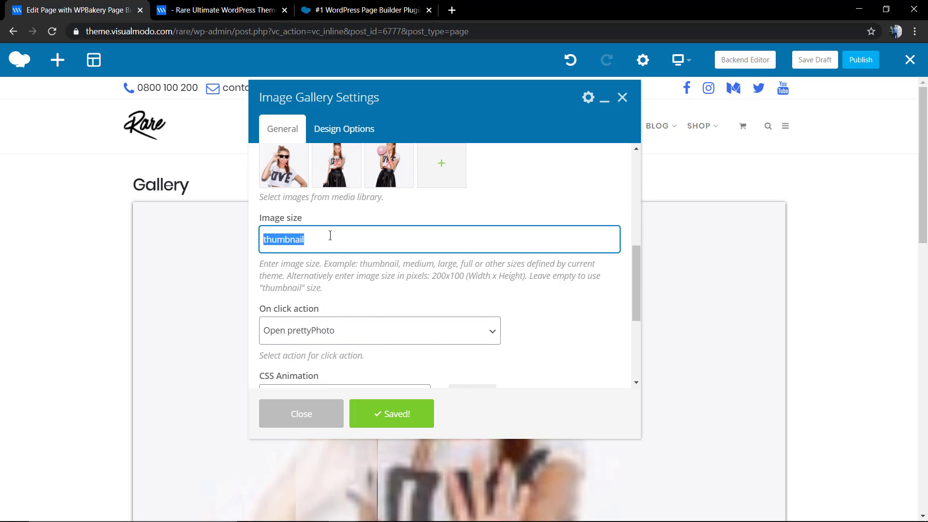
text(full)
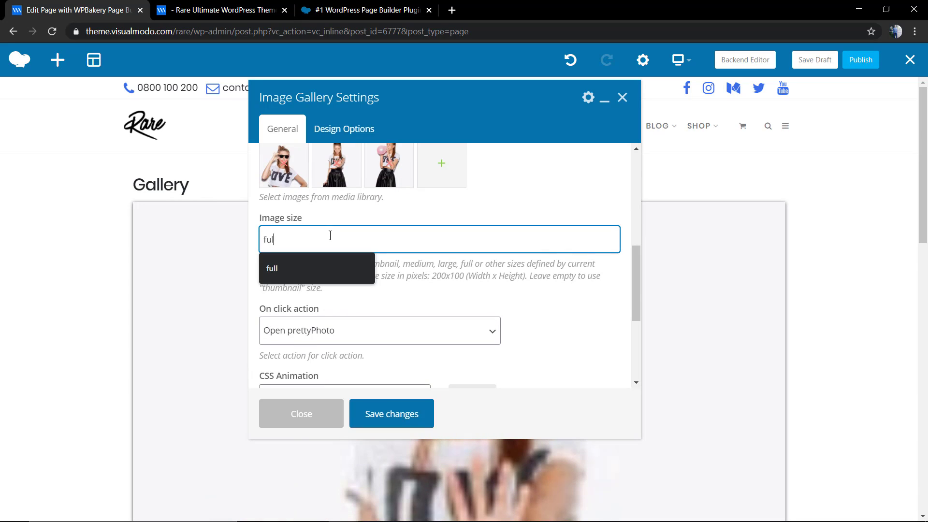
click(402, 415)
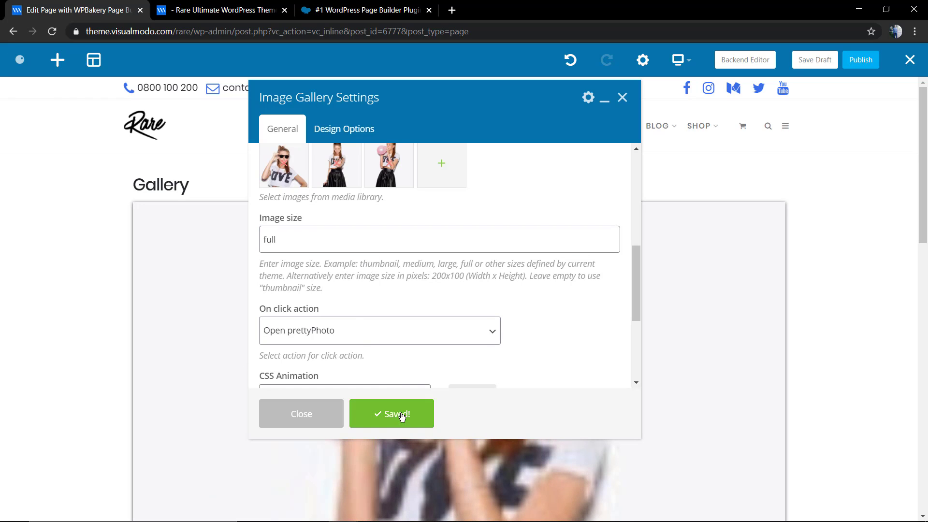
Close the Image Gallery settings and check the large-photo slider on the page.
scroll(514, 358, up, 4)
scroll(213, 306, down, 1)
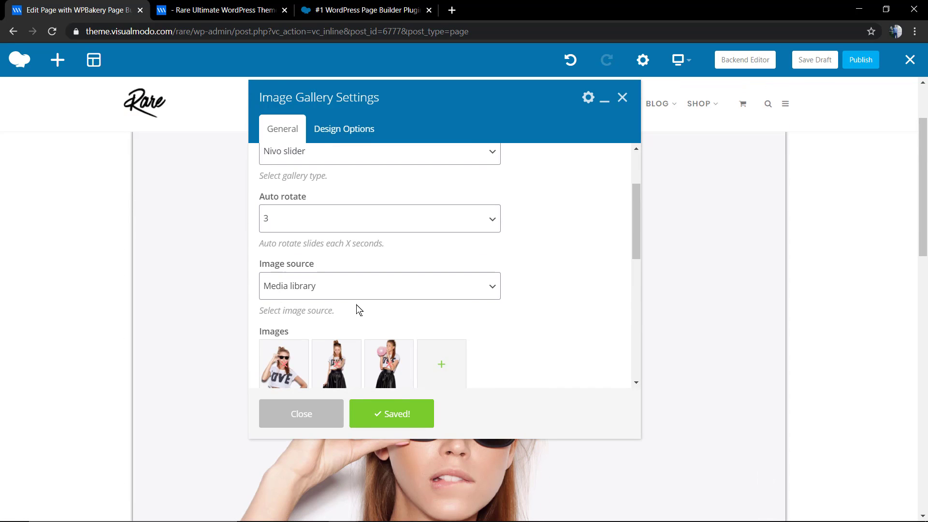
scroll(484, 303, up, 3)
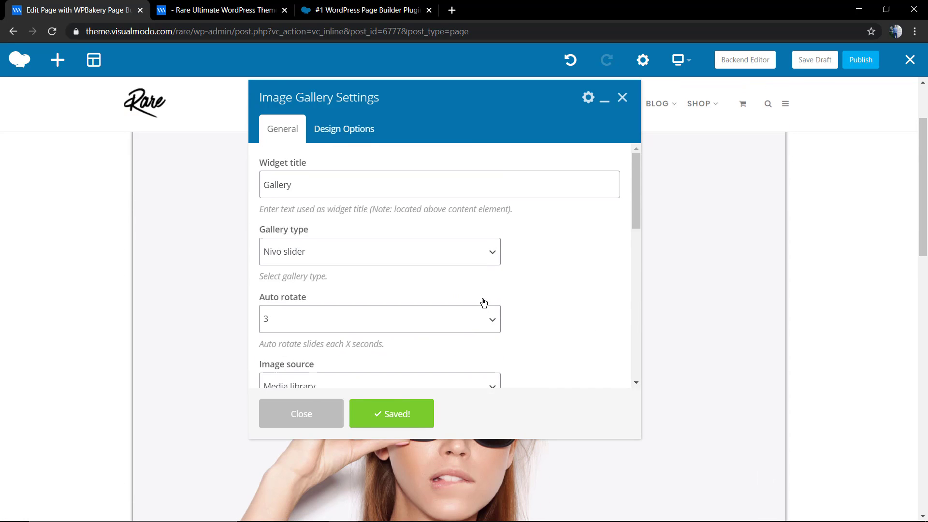
click(321, 423)
scroll(292, 327, down, 8)
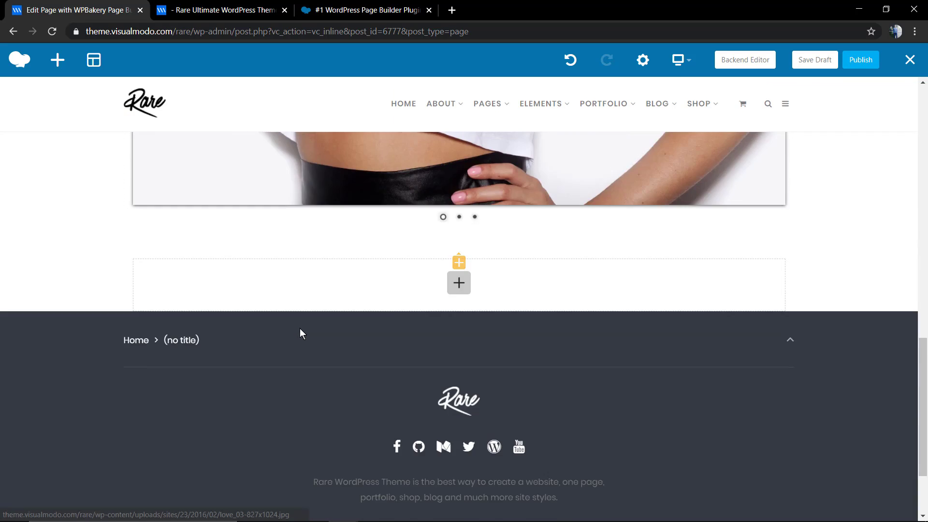
scroll(300, 331, up, 10)
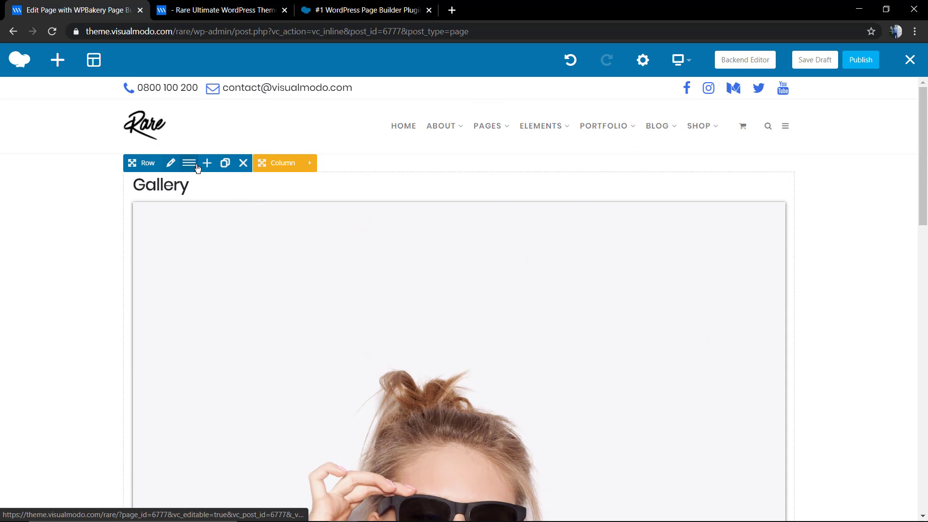
Set the row layout to three equal 1/3+1/3+1/3 columns.
click(196, 165)
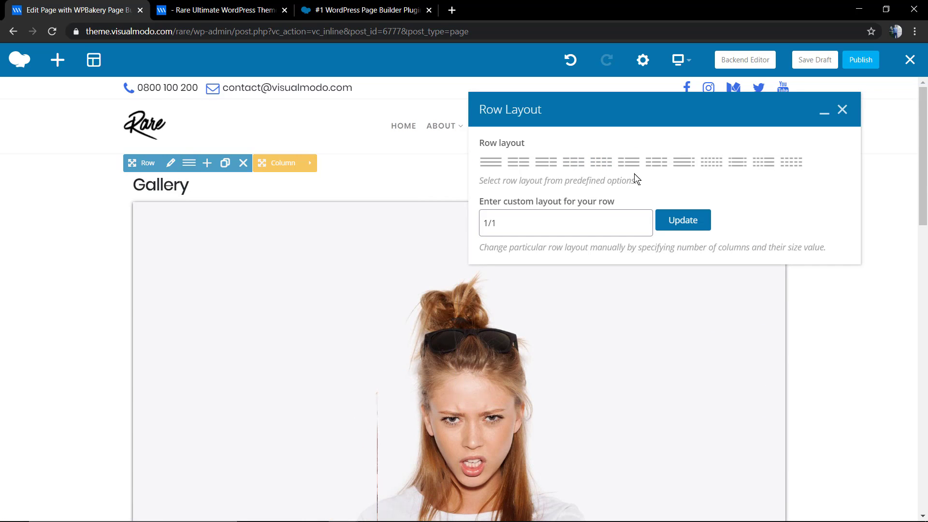
click(735, 163)
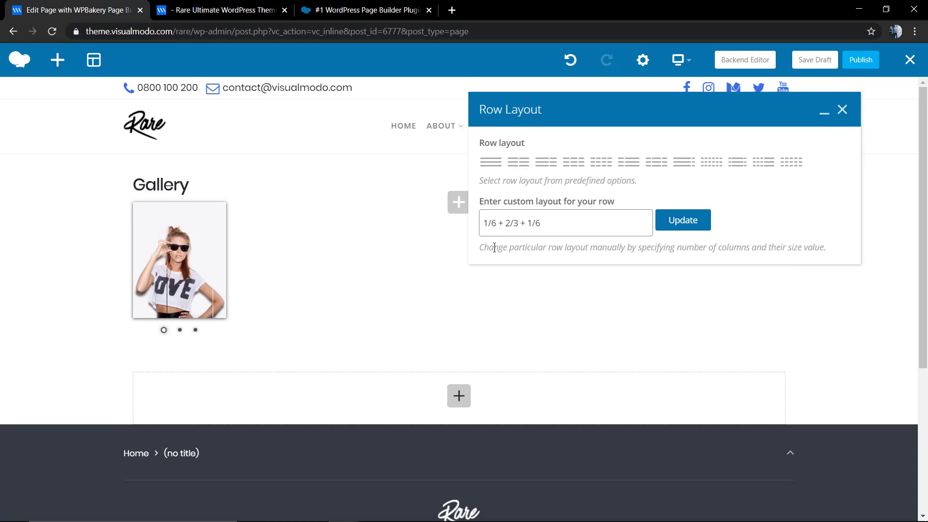
click(570, 168)
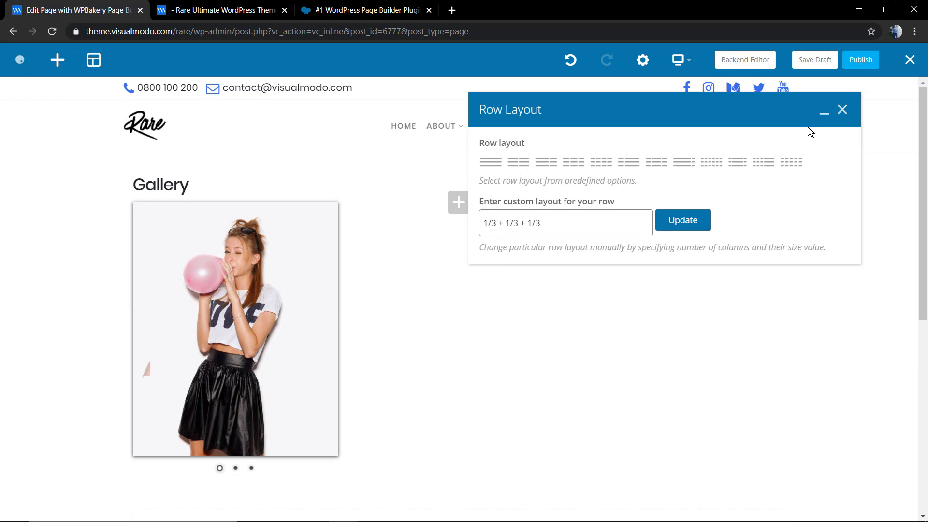
click(842, 110)
Drag the Image Gallery into the middle column.
drag(255, 268, 453, 199)
mouse_move(245, 233)
mouse_down()
mouse_move(514, 193)
mouse_move(252, 246)
mouse_up()
drag(213, 275, 454, 190)
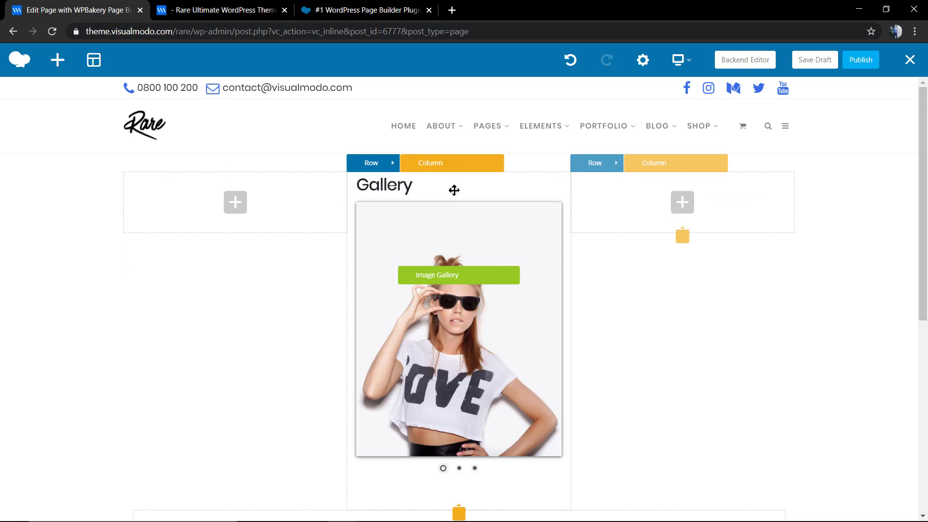
Add a Text Block to the left column with a Heading 2 'Title' line above the paragraph.
click(236, 204)
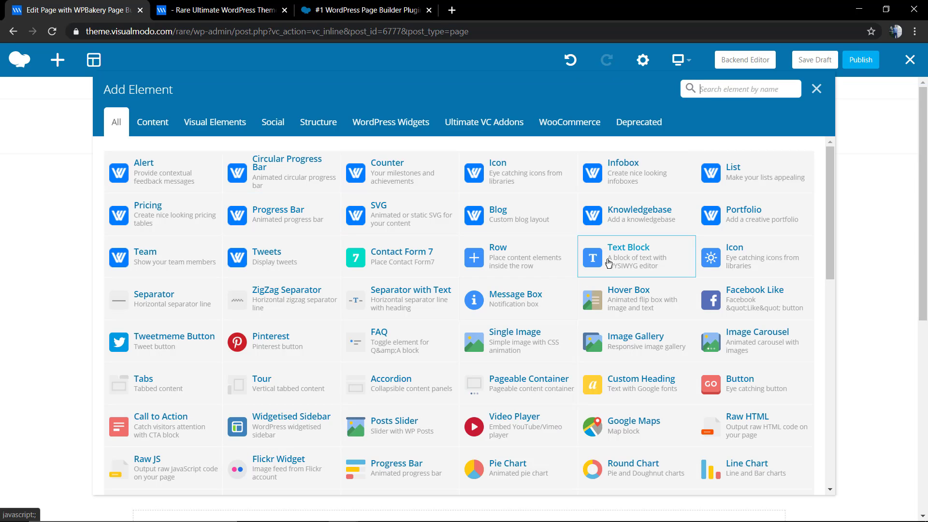
click(609, 262)
click(381, 423)
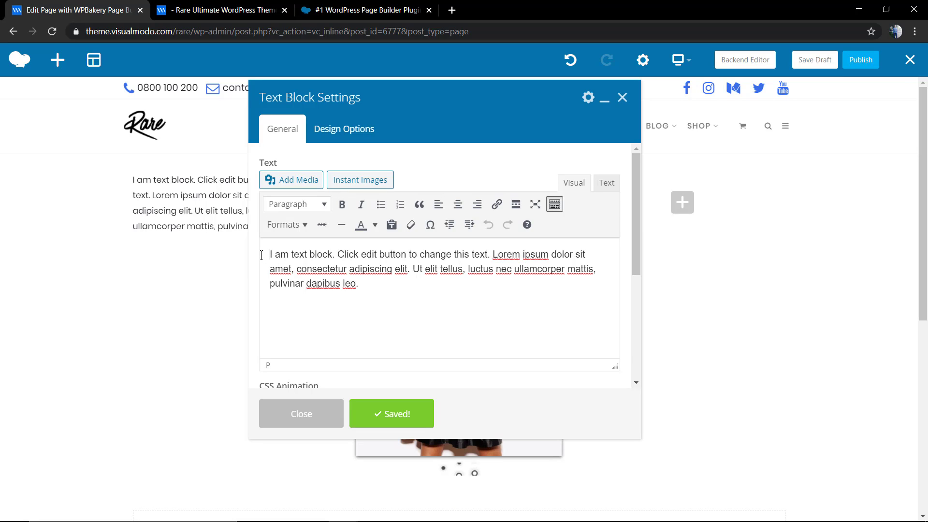
key(Return)
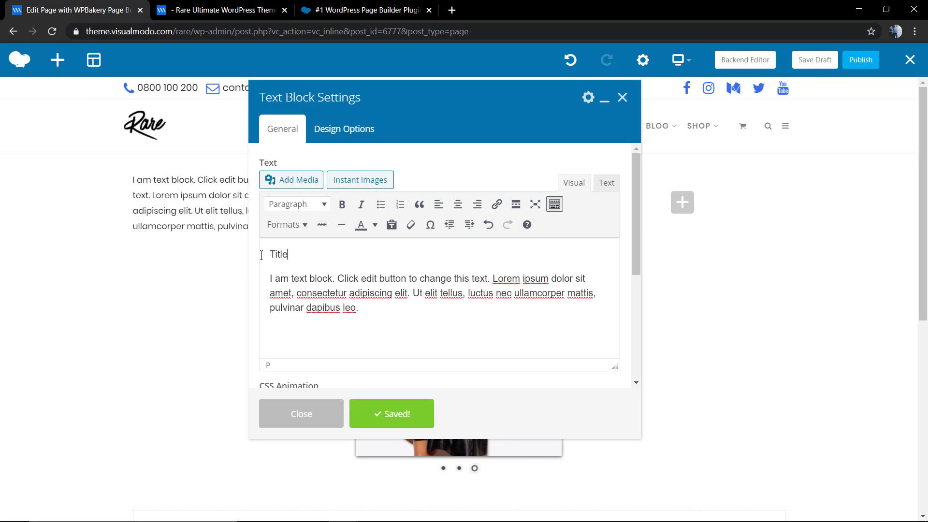
key(alt+shift+2)
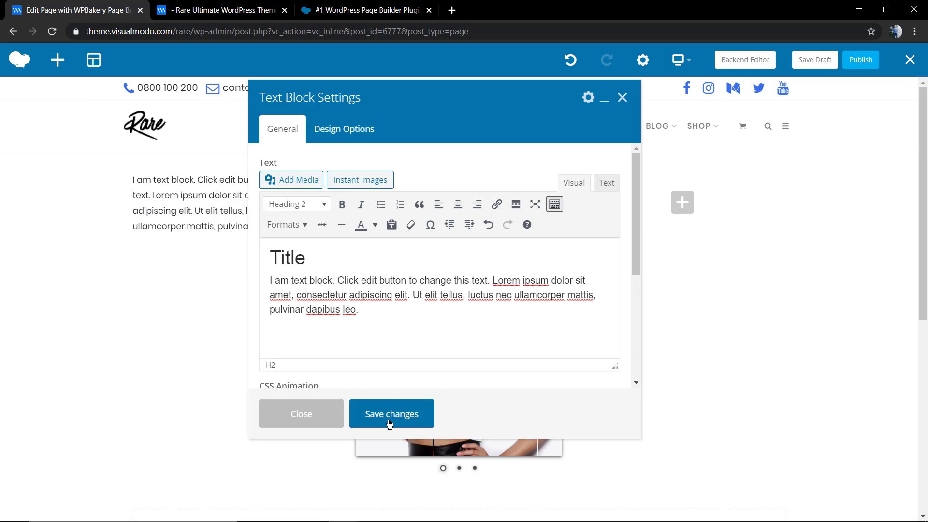
click(386, 416)
click(324, 410)
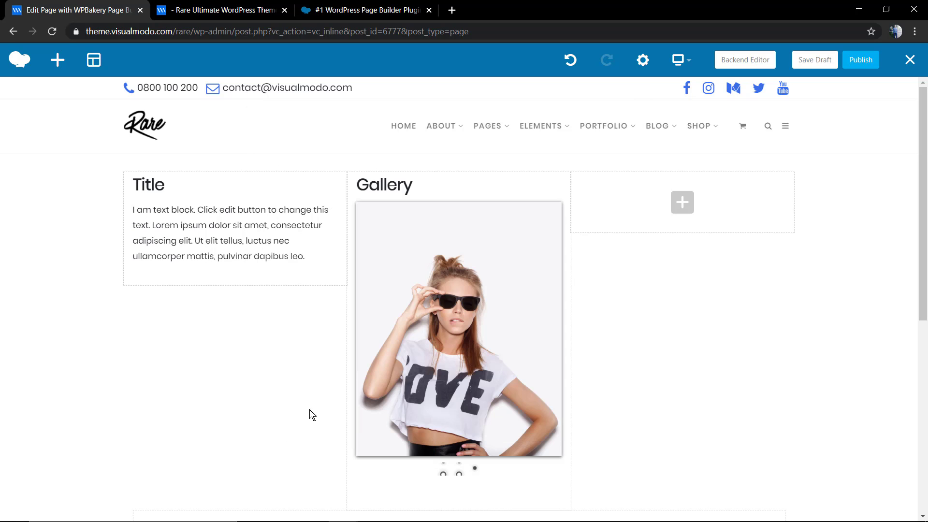
Clone the Title text block twice and move two copies into the right column.
mouse_move(271, 242)
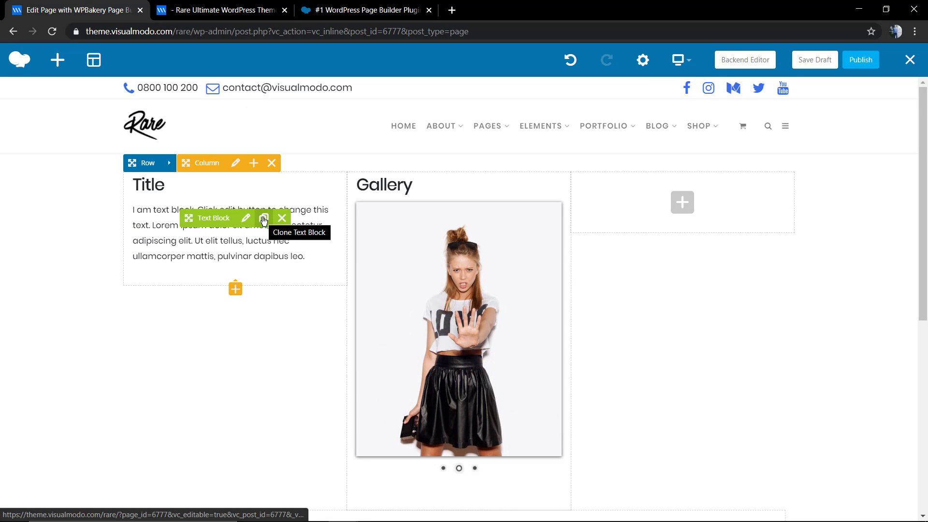
click(264, 219)
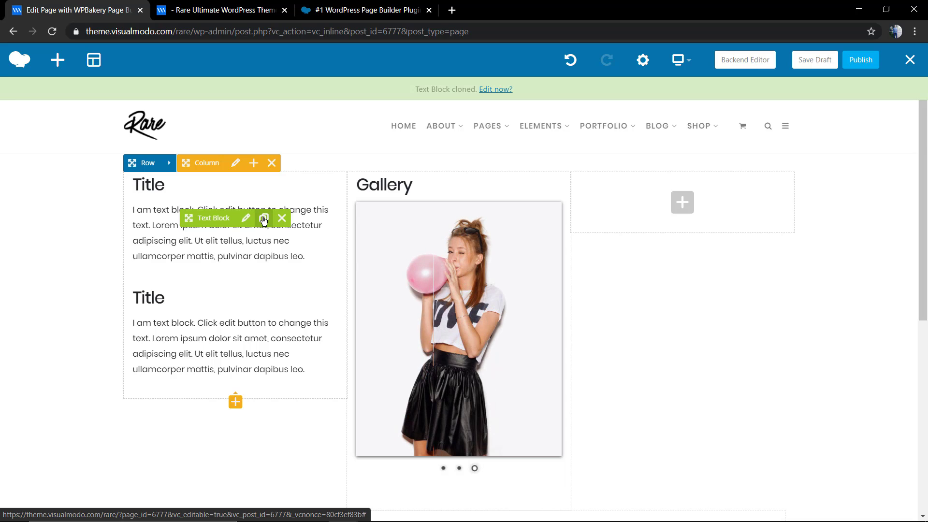
click(264, 219)
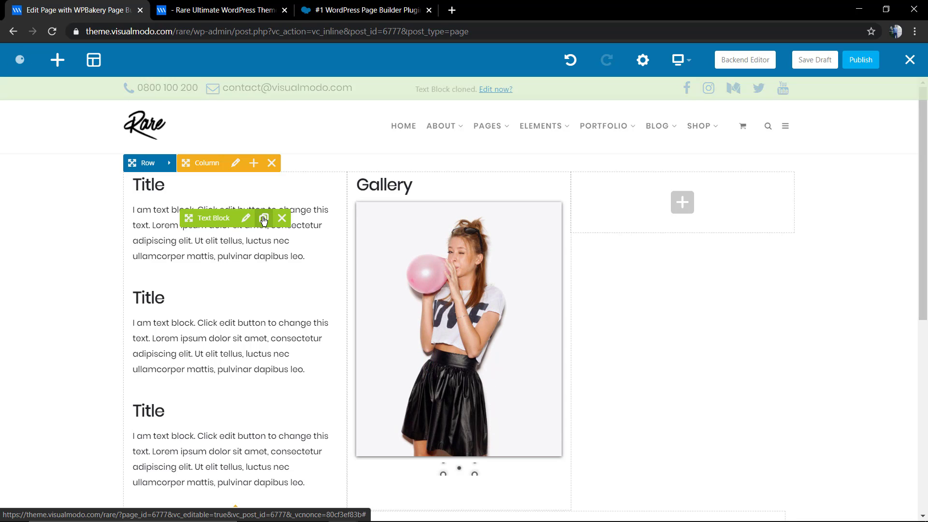
mouse_move(191, 218)
mouse_down()
mouse_move(659, 204)
mouse_move(705, 183)
mouse_up()
drag(249, 328, 708, 213)
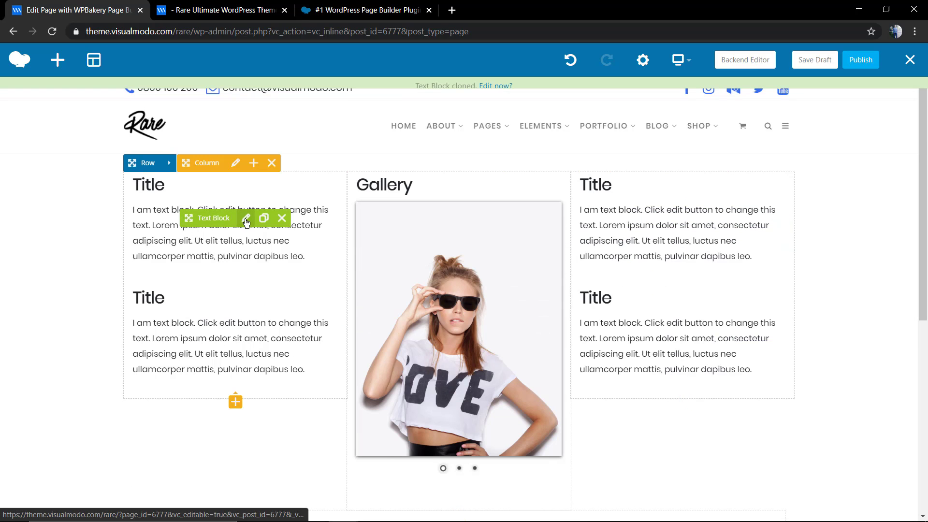
Right-align the title and paragraph of the upper-left text block.
click(246, 218)
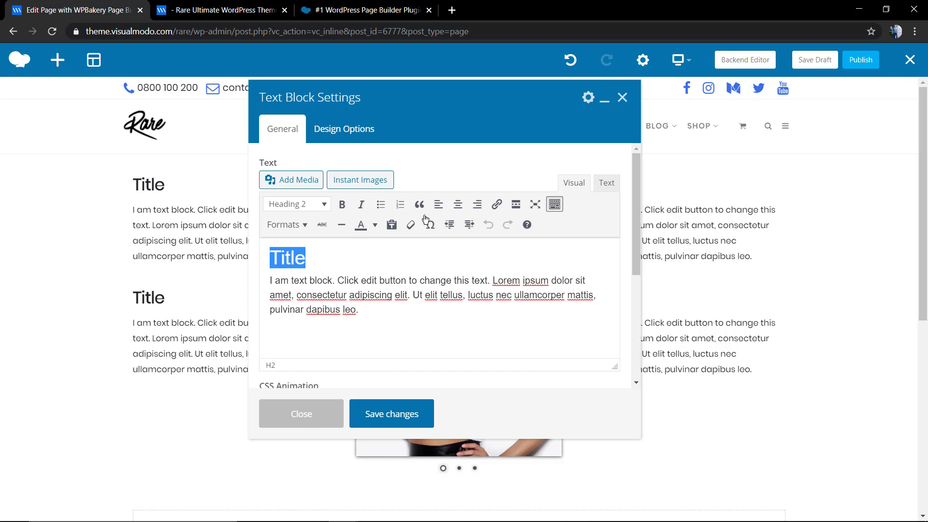
click(477, 203)
click(420, 412)
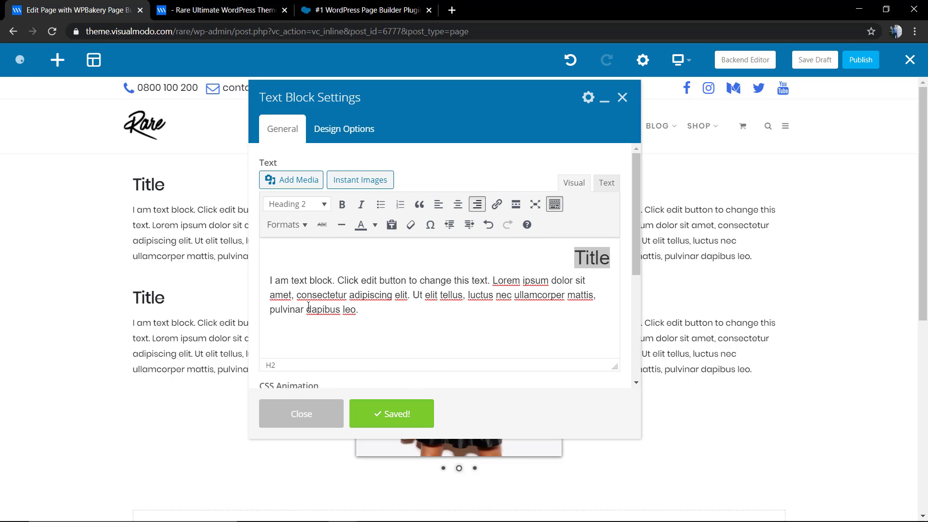
triple_click(385, 302)
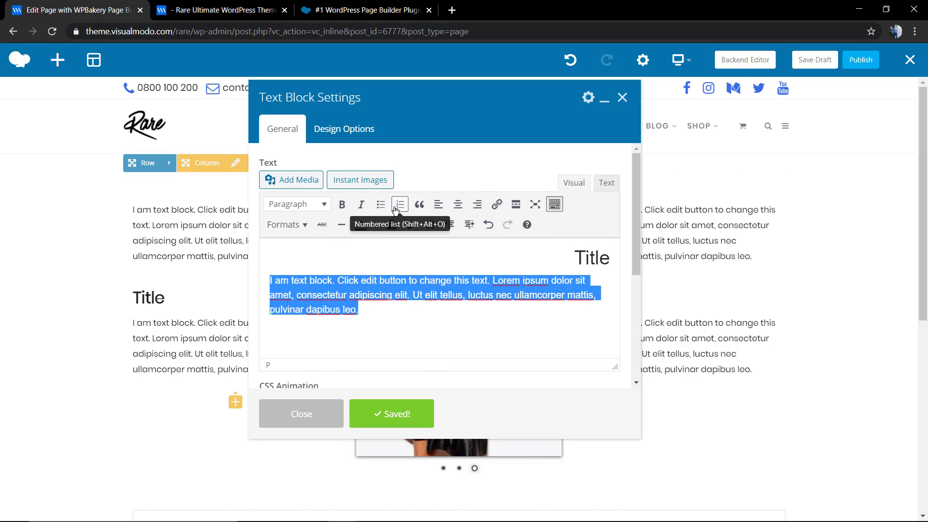
click(476, 203)
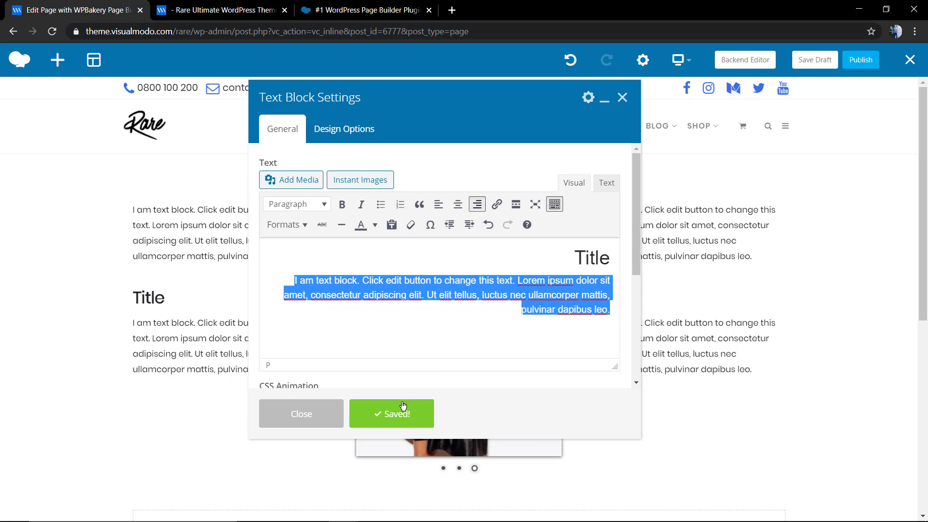
click(300, 411)
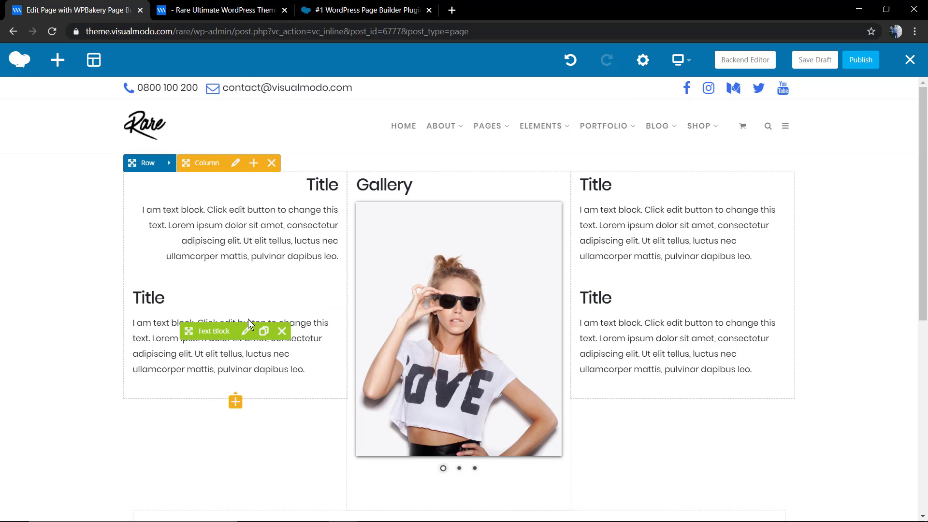
Right-align all text in the lower-left text block and save.
click(246, 331)
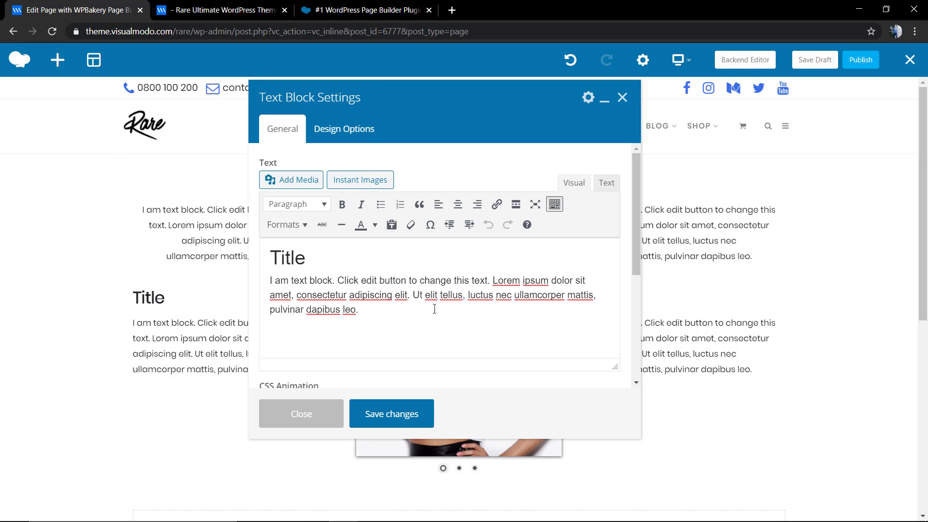
key(ctrl+a)
click(477, 204)
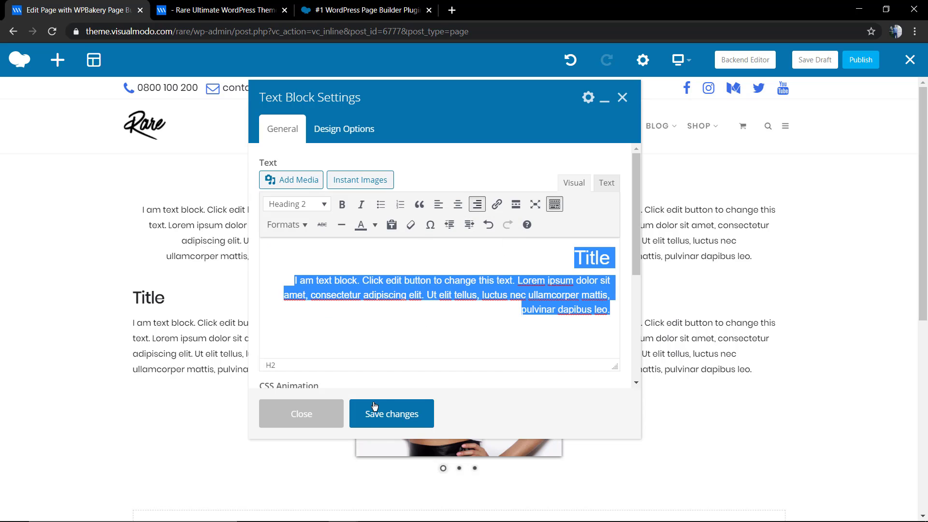
click(379, 427)
click(300, 414)
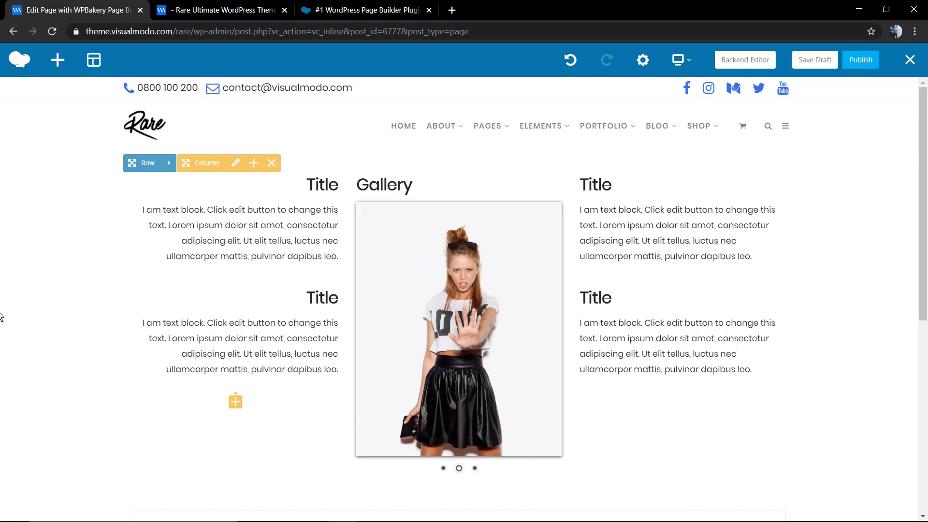
Clear the Image Gallery's 'Gallery' widget title and save the settings.
mouse_move(429, 188)
click(474, 275)
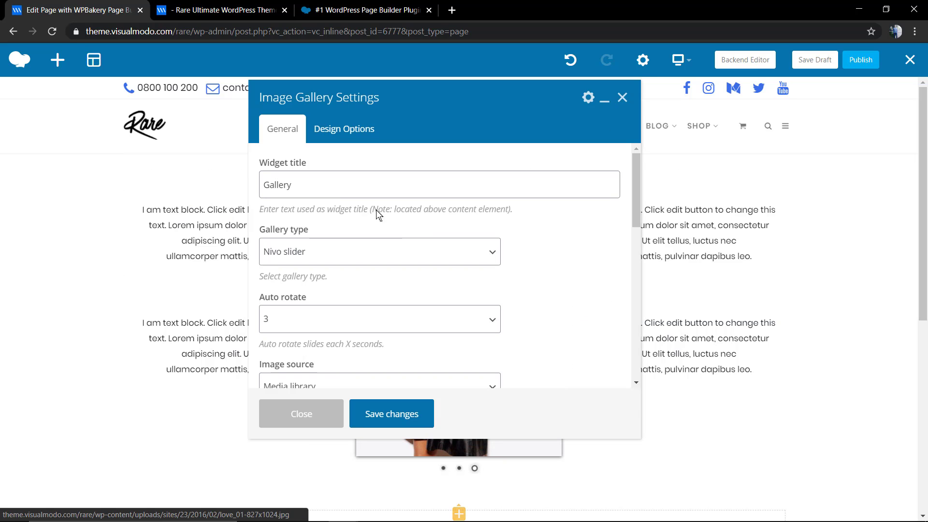
click(326, 187)
click(420, 423)
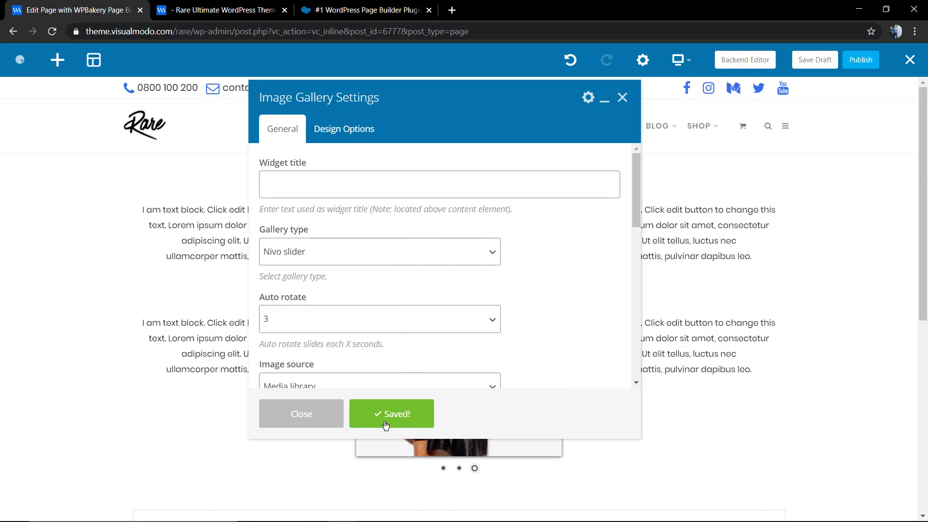